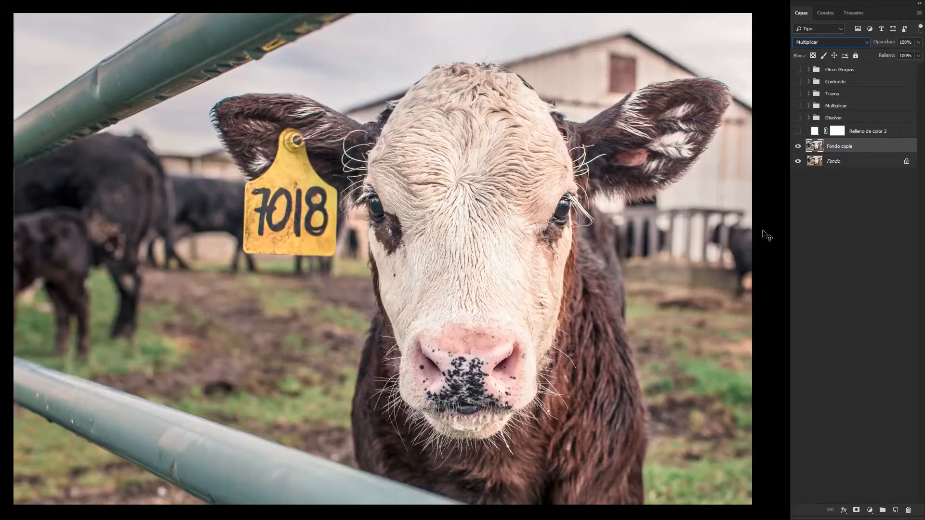
Step: Step through the blend modes of the Fondo copia layer, stopping on Superponer
{"action": "key", "text": "Down"}
{"action": "key", "text": "Down"}
{"action": "key", "text": "Down"}
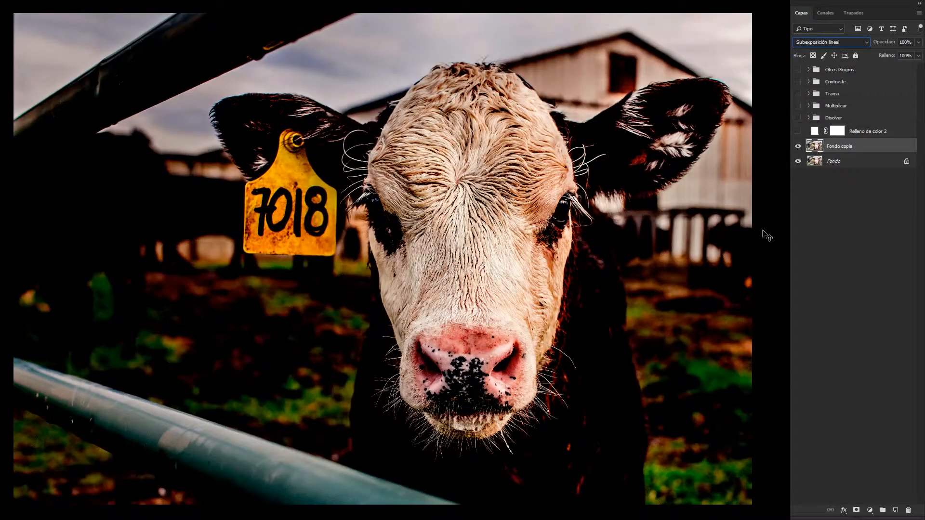
{"action": "key", "text": "Down"}
{"action": "key", "text": "Down"}
{"action": "key", "text": "Down"}
{"action": "key", "text": "Down"}
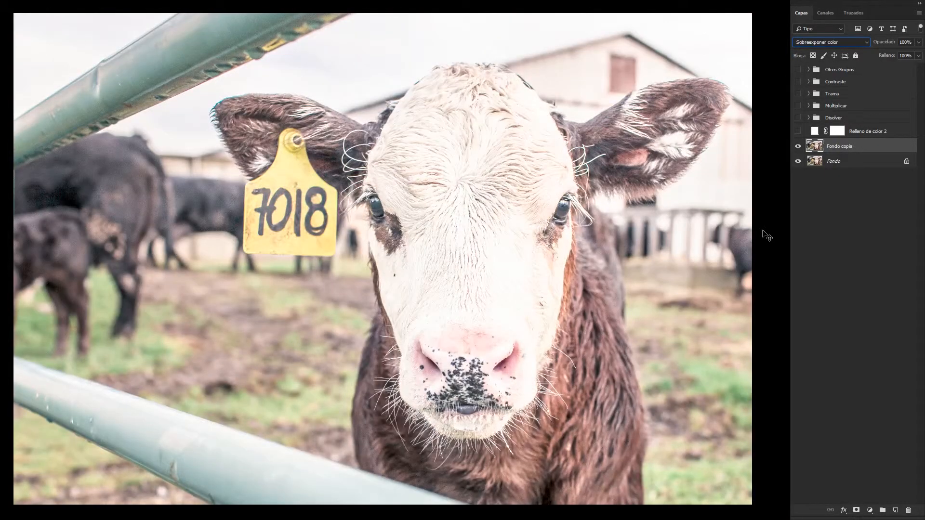
{"action": "key", "text": "Down"}
{"action": "key", "text": "Down"}
{"action": "key", "text": "Down"}
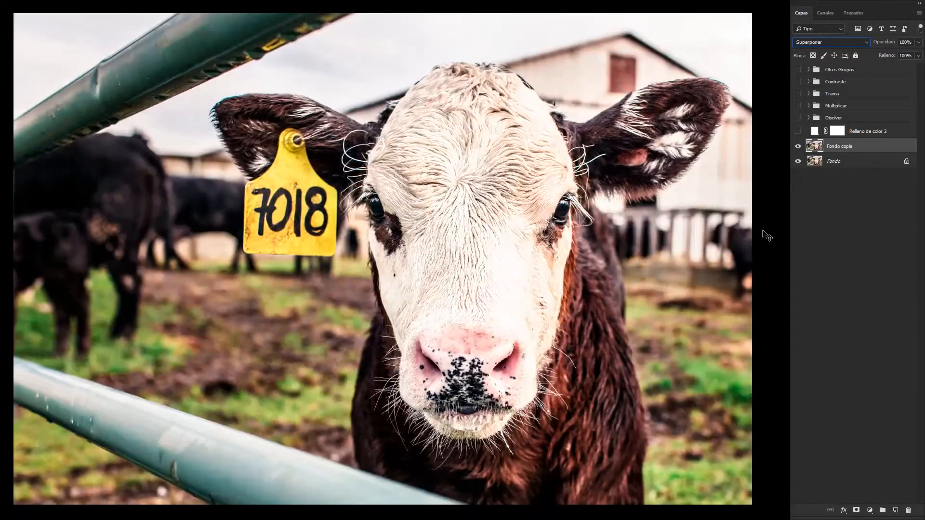
{"action": "key", "text": "Down"}
{"action": "key", "text": "Down"}
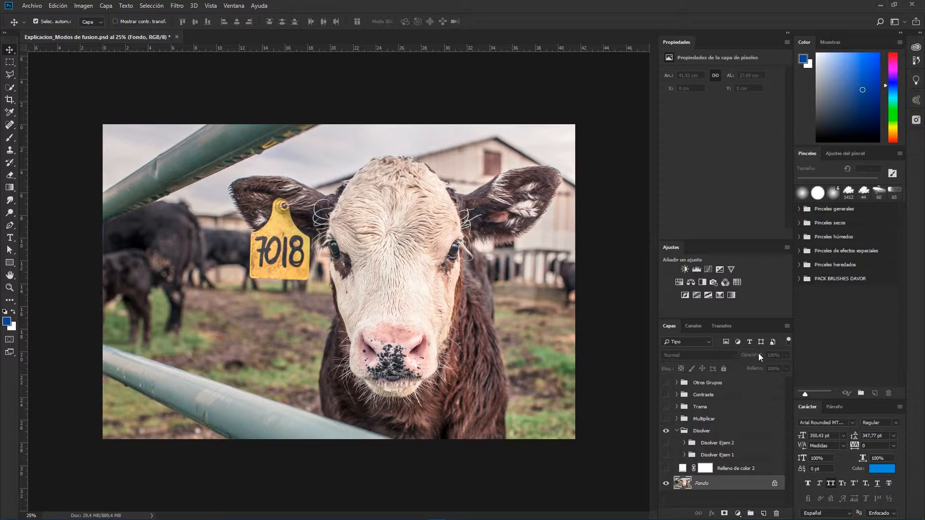
{"action": "left_click", "coordinate": [665, 468]}
{"action": "left_click", "coordinate": [729, 467]}
{"action": "left_click", "coordinate": [680, 354]}
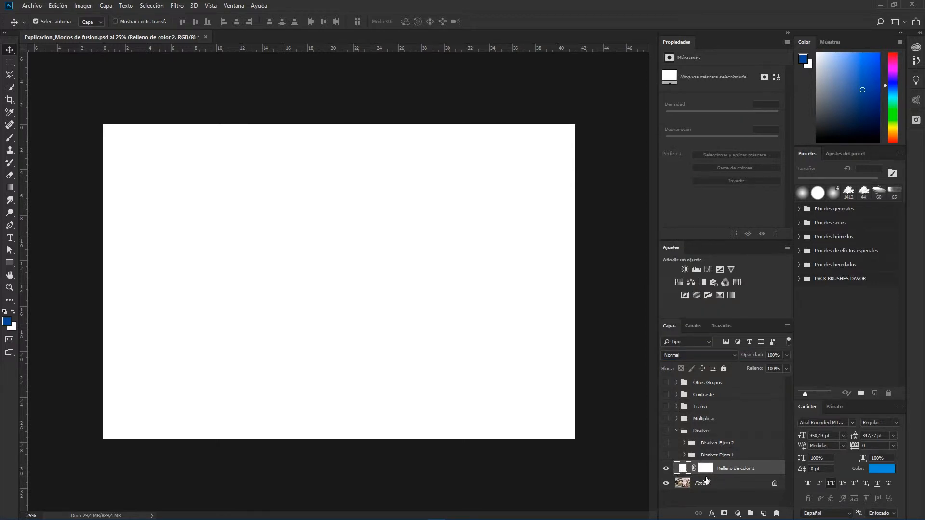
{"action": "left_click", "coordinate": [666, 468]}
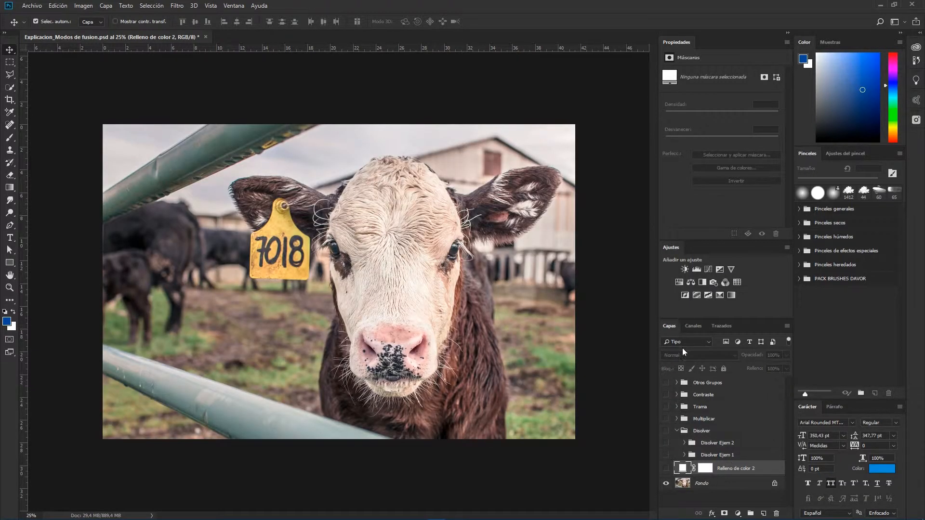
Step: Set the Capa 2 layer in the Disolver Ejem 1 group to the Disolver blend mode and scrub its opacity
{"action": "left_click", "coordinate": [703, 486]}
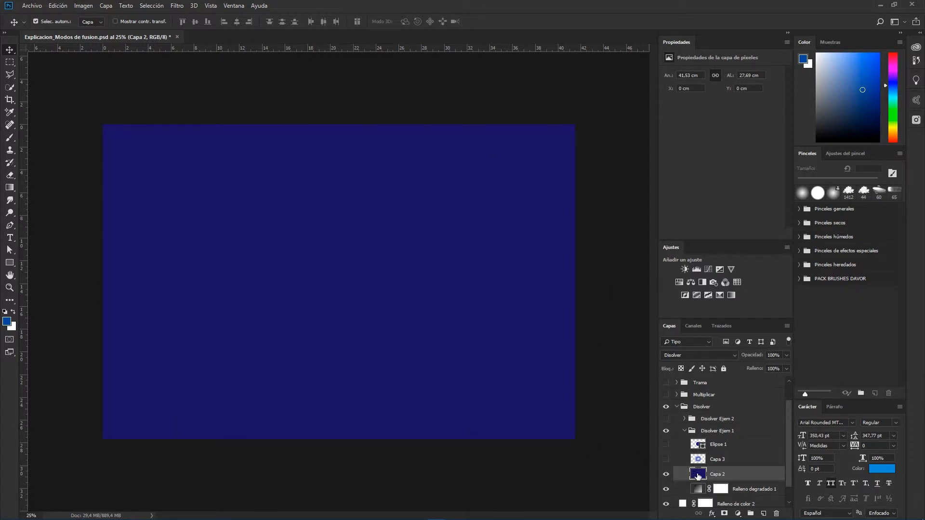
{"action": "left_click", "coordinate": [684, 357]}
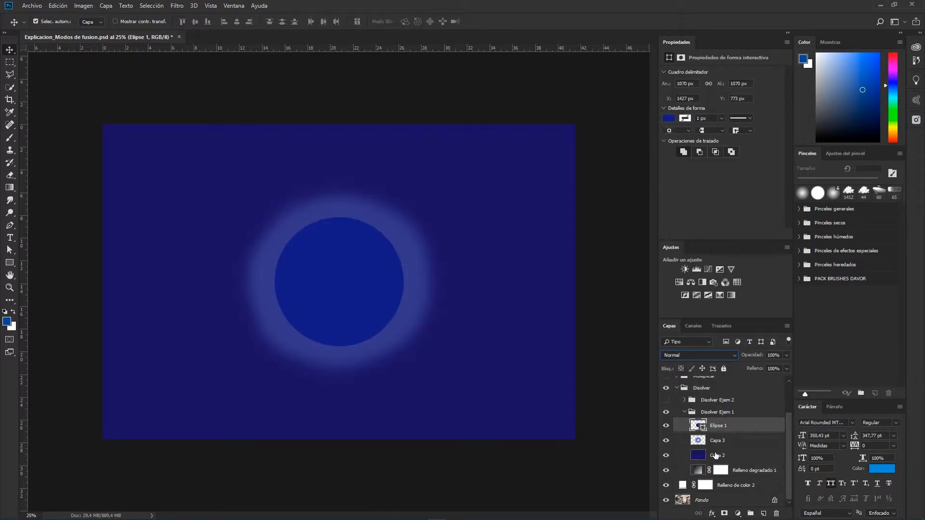
{"action": "left_click", "coordinate": [716, 455]}
{"action": "left_click", "coordinate": [685, 356]}
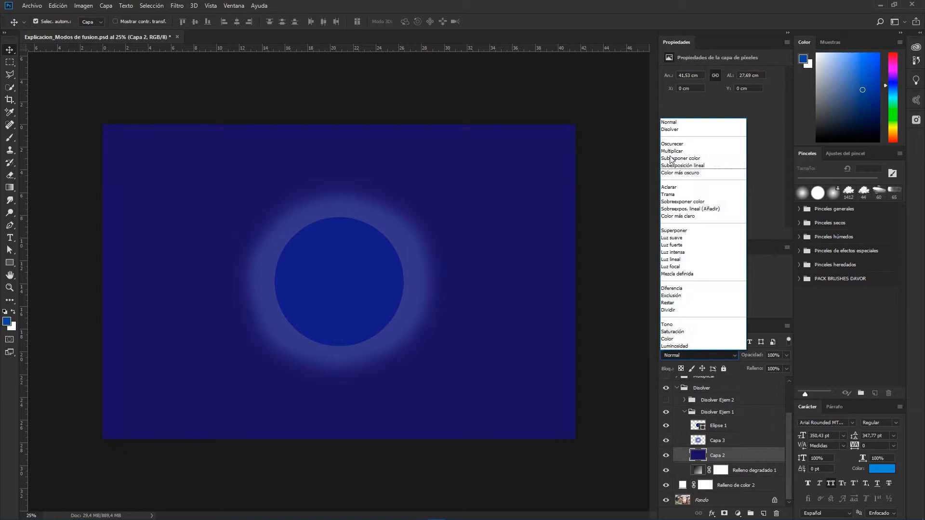
{"action": "left_click", "coordinate": [669, 129]}
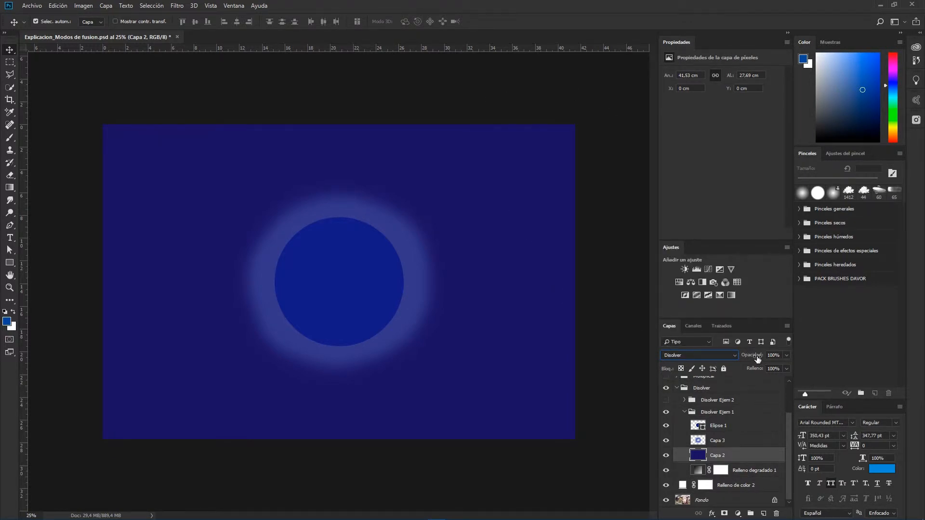
{"action": "left_click_drag", "start_coordinate": [758, 359], "coordinate": [750, 360]}
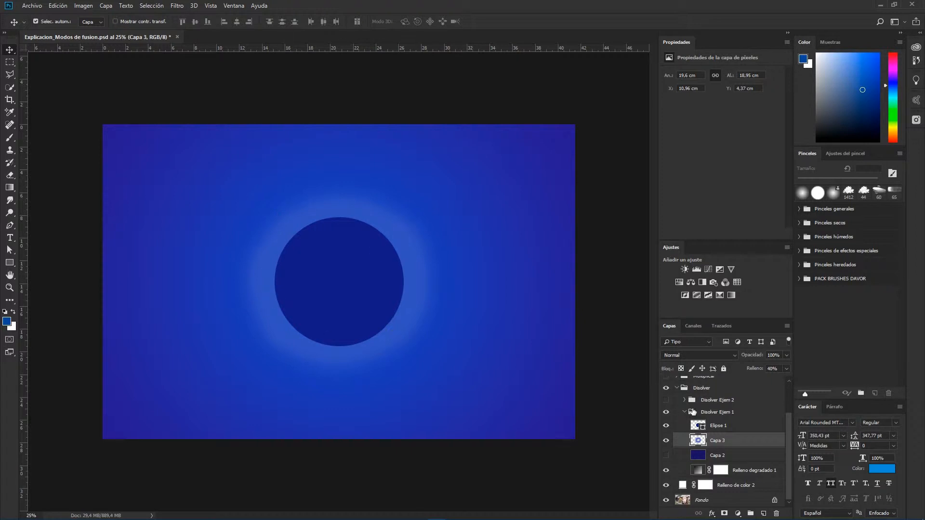
Step: Set Capa 3's blend mode to Disolver and toggle the visibility of Capa 2 and Elipse 1
{"action": "left_click", "coordinate": [687, 354]}
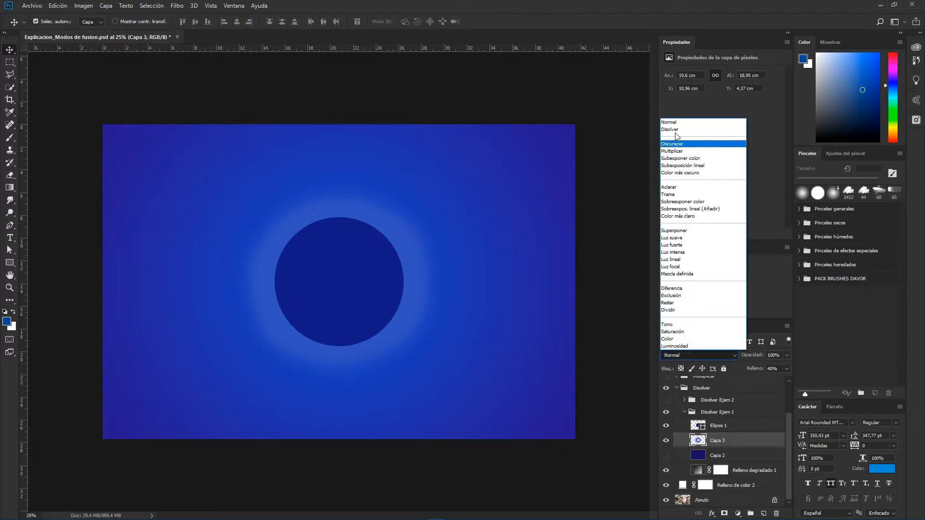
{"action": "left_click", "coordinate": [684, 144]}
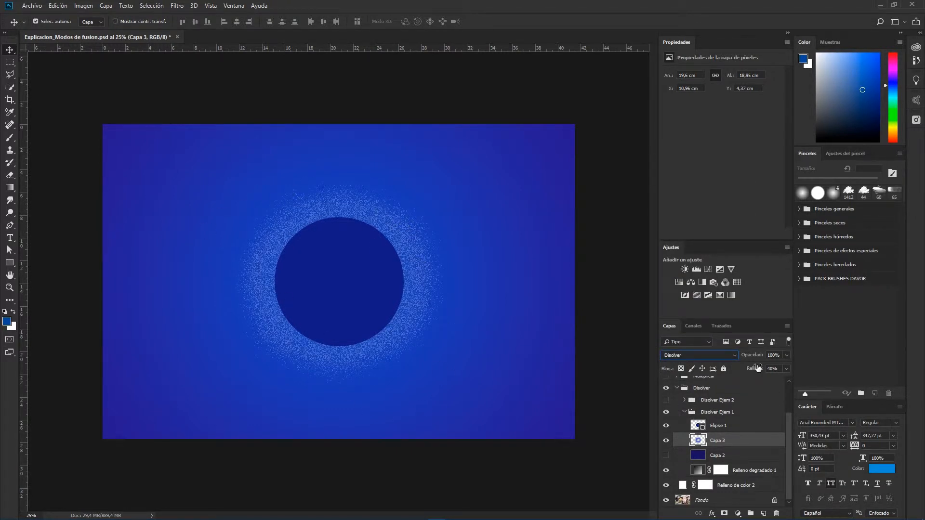
{"action": "left_click", "coordinate": [666, 455]}
{"action": "left_click", "coordinate": [666, 444]}
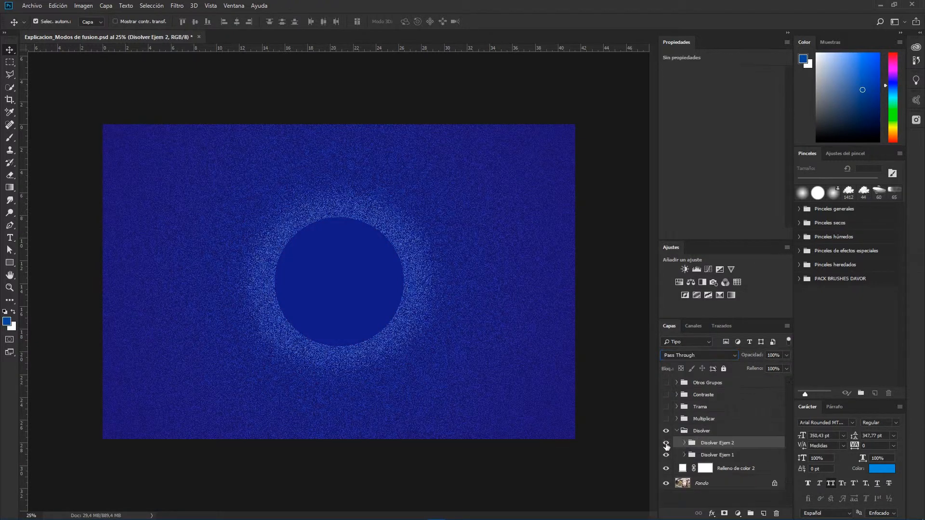
Step: Open the Disolver Ejem 2 group, show its photo and Capa 4 layers, and scrub Capa 4's opacity
{"action": "left_click", "coordinate": [684, 443]}
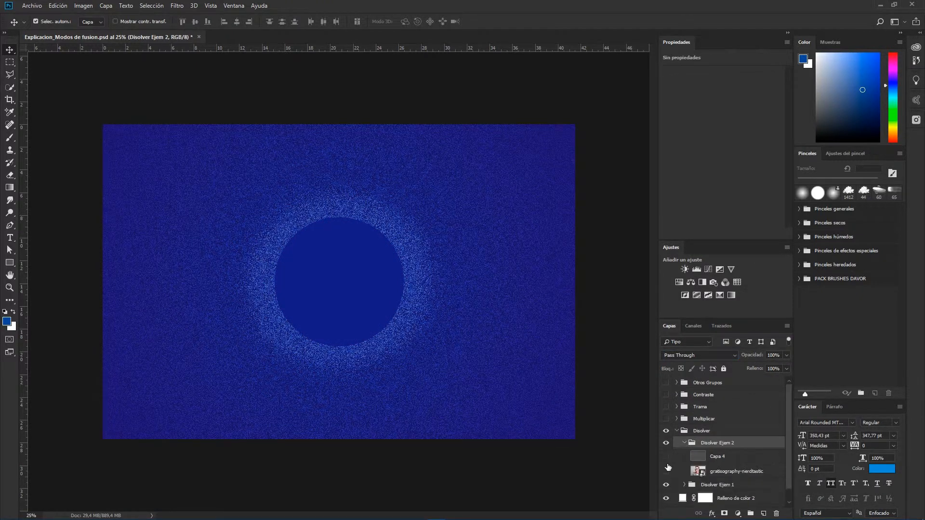
{"action": "left_click", "coordinate": [666, 471]}
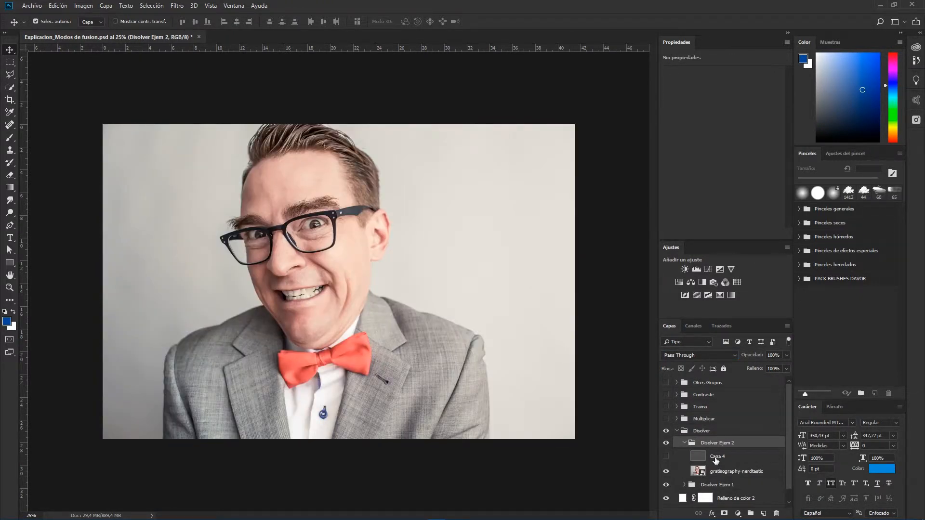
{"action": "left_click", "coordinate": [666, 456]}
{"action": "left_click", "coordinate": [327, 142]}
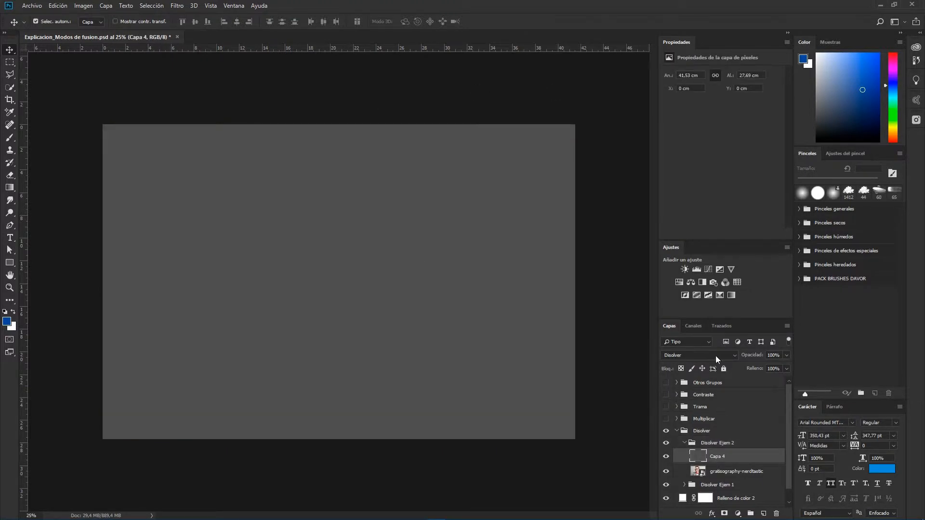
{"action": "mouse_move", "coordinate": [753, 357]}
{"action": "left_mouse_down"}
{"action": "mouse_move", "coordinate": [729, 367]}
{"action": "mouse_move", "coordinate": [742, 359]}
{"action": "left_mouse_up"}
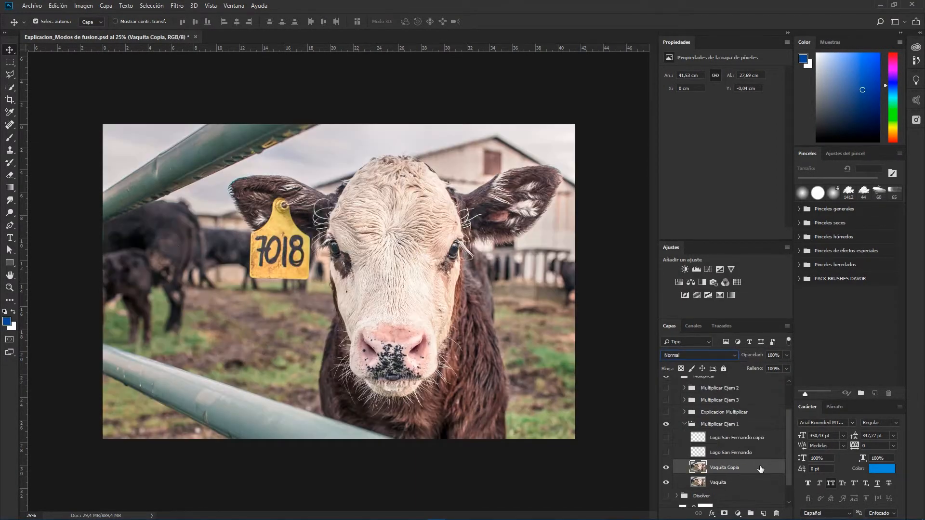
Step: Set the Vaquita Copia layer's blend mode to Multiplicar
{"action": "left_click", "coordinate": [736, 357]}
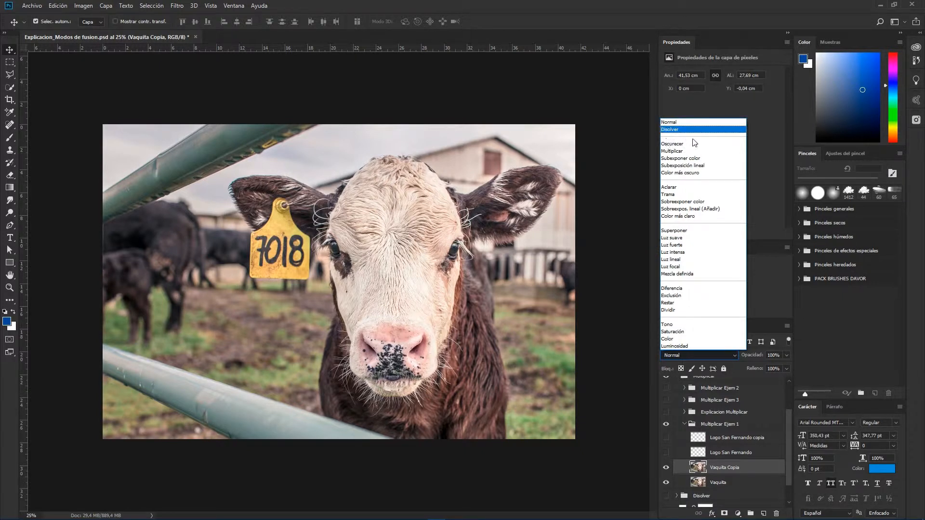
{"action": "left_click", "coordinate": [694, 466]}
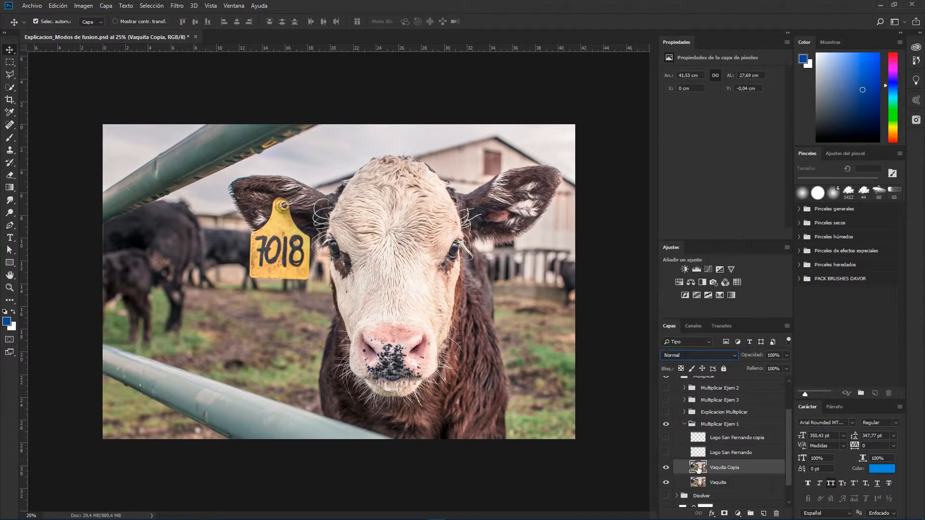
{"action": "left_click", "coordinate": [692, 354]}
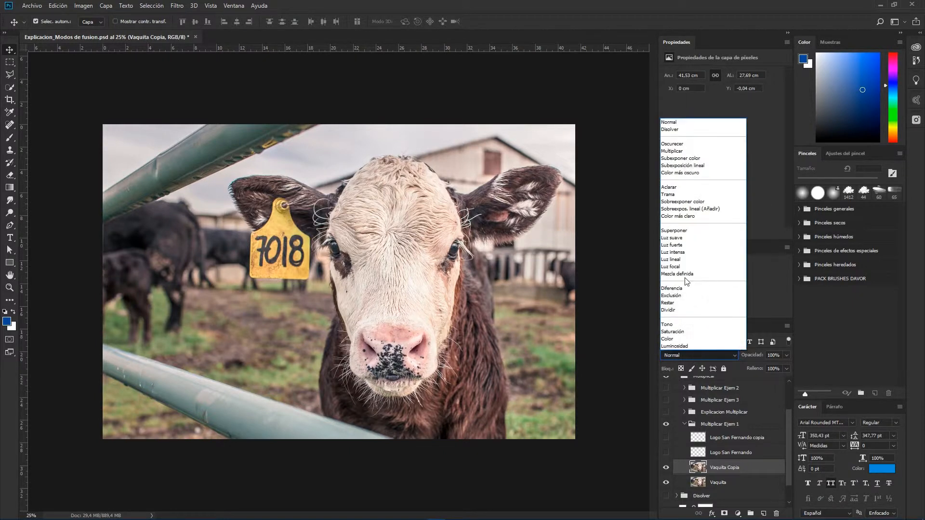
{"action": "left_click", "coordinate": [671, 151]}
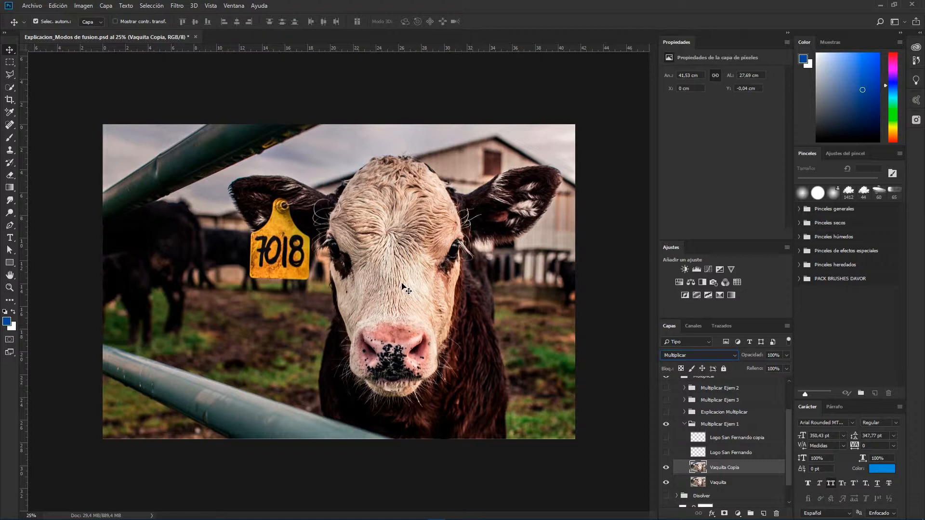
Step: Toggle the Vaquita Copia layer off and on to compare the Multiplicar effect
{"action": "scroll", "coordinate": [402, 286], "scroll_direction": "up", "scroll_amount": 1}
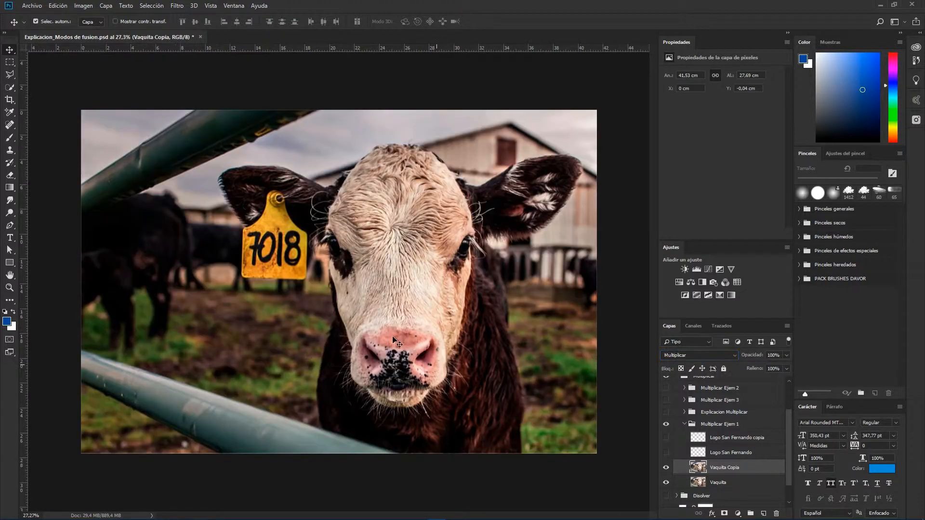
{"action": "left_click", "coordinate": [667, 468]}
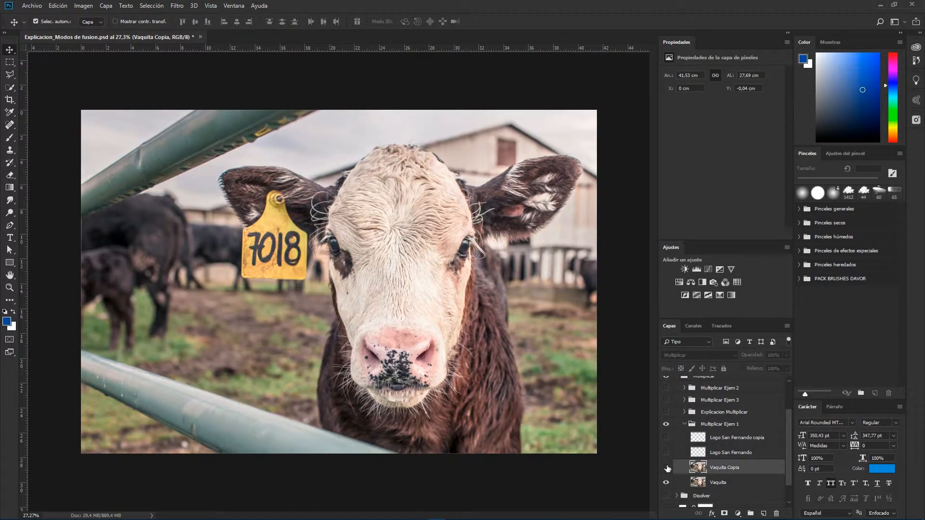
{"action": "left_click", "coordinate": [666, 467]}
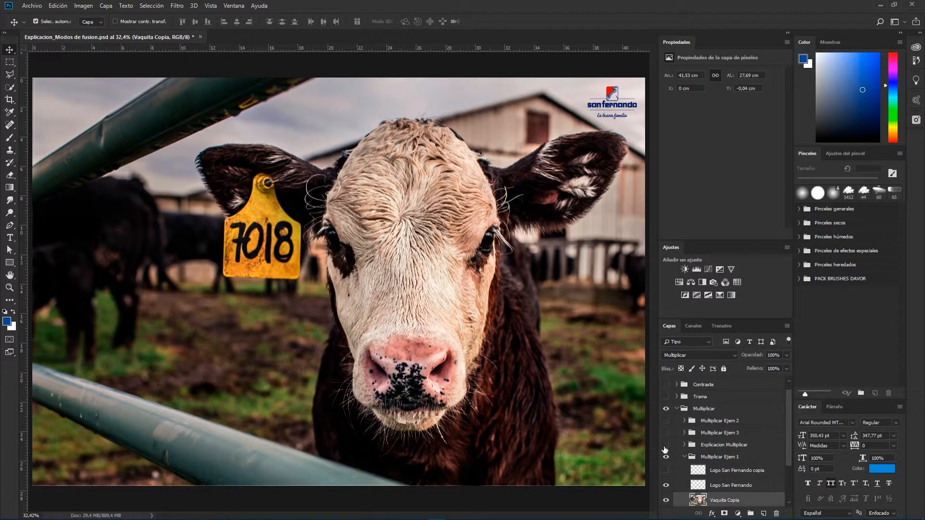
Step: Show the Explicacion Multiplicar group and reveal its stacked Capa layers one by one, then hide the group
{"action": "left_click", "coordinate": [665, 445]}
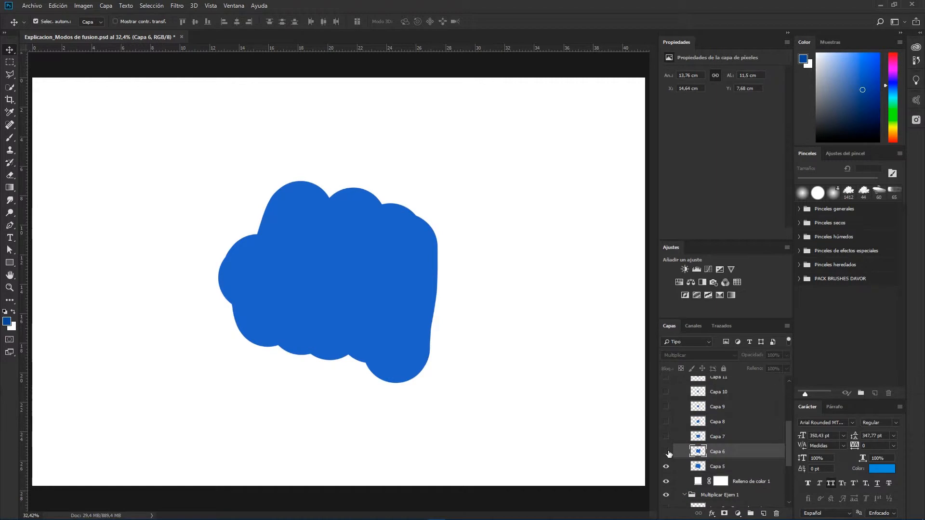
{"action": "left_click", "coordinate": [666, 452]}
{"action": "left_click", "coordinate": [665, 437]}
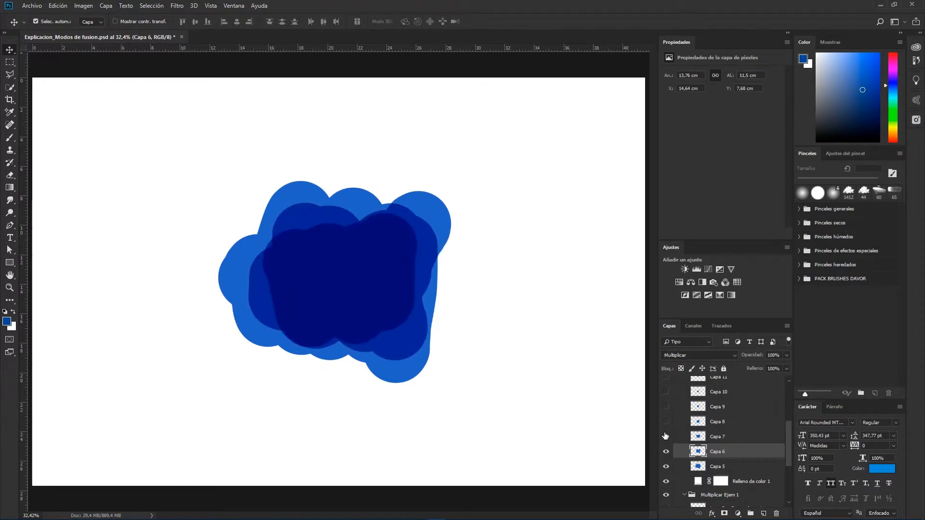
{"action": "left_click", "coordinate": [666, 422]}
{"action": "left_click", "coordinate": [666, 392]}
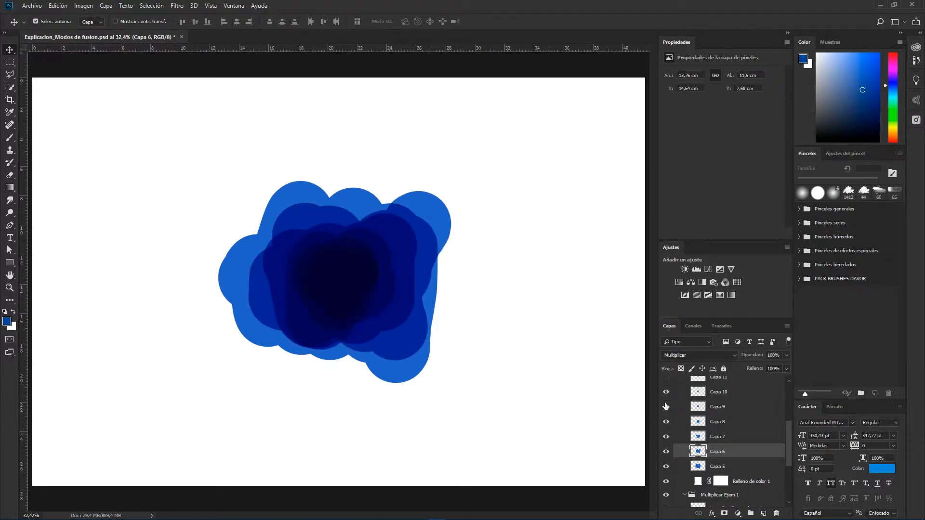
{"action": "scroll", "coordinate": [666, 405], "scroll_direction": "up", "scroll_amount": 2}
{"action": "left_click", "coordinate": [666, 407]}
{"action": "scroll", "coordinate": [665, 414], "scroll_direction": "up", "scroll_amount": 1}
{"action": "left_click", "coordinate": [665, 411]}
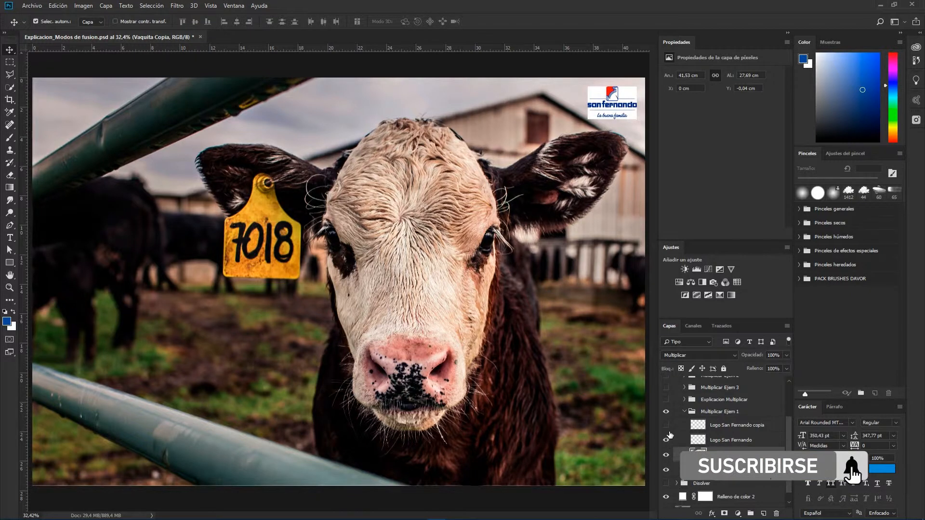
Step: Set the Logo San Fernando layer's blend mode to Multiplicar
{"action": "scroll", "coordinate": [626, 127], "scroll_direction": "up", "scroll_amount": 3}
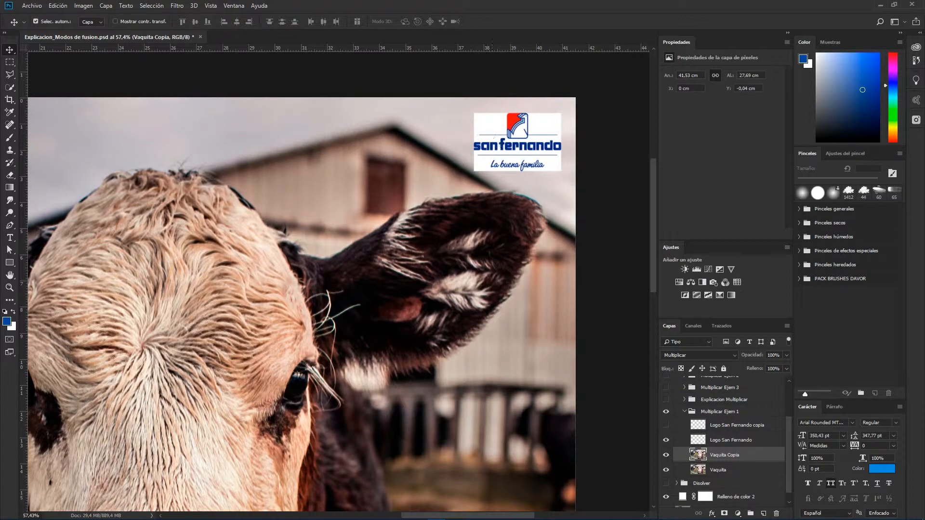
{"action": "left_click", "coordinate": [718, 441]}
{"action": "left_click", "coordinate": [688, 356]}
{"action": "left_click", "coordinate": [672, 150]}
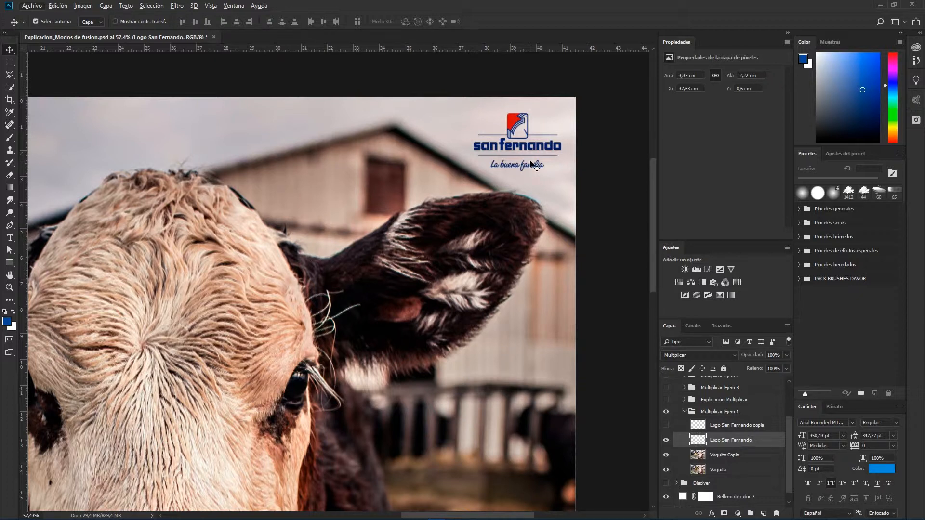
Step: Move the San Fernando logo down over the cow's dark ear
{"action": "scroll", "coordinate": [537, 129], "scroll_direction": "up", "scroll_amount": 3}
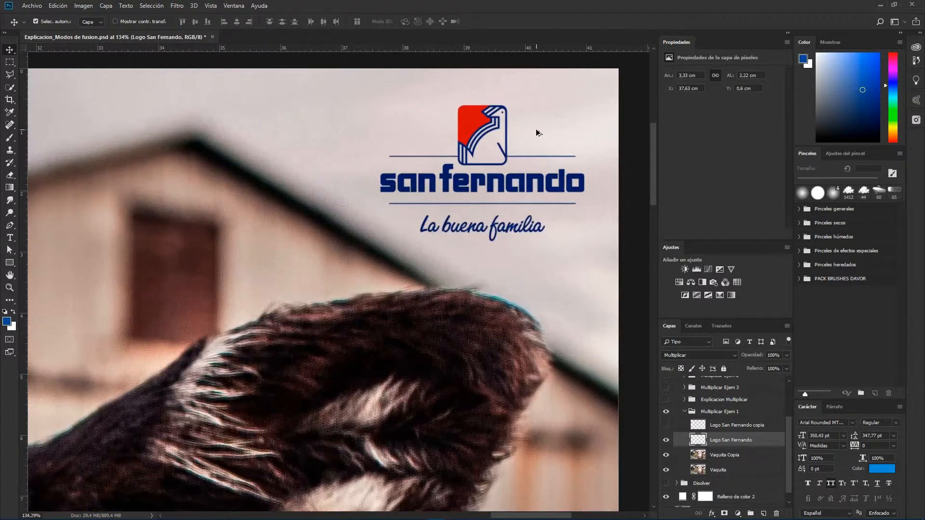
{"action": "scroll", "coordinate": [536, 129], "scroll_direction": "up", "scroll_amount": 2}
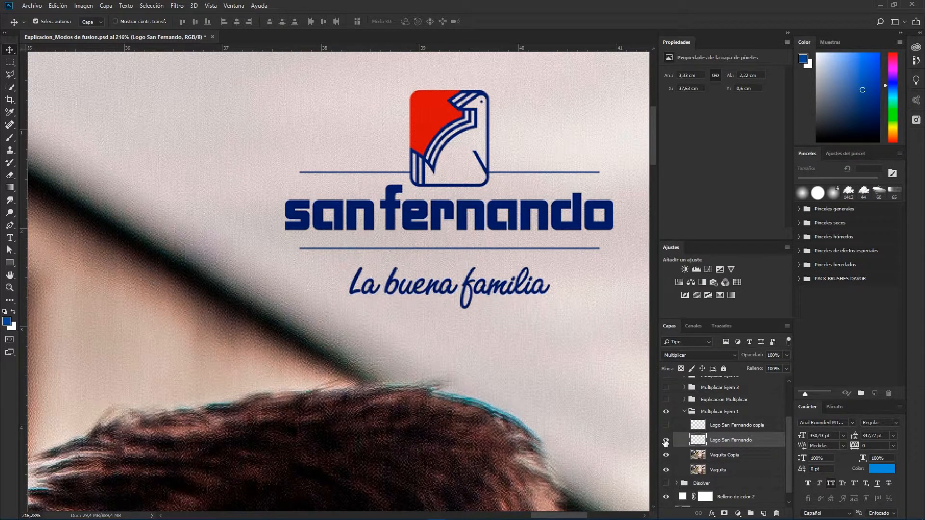
{"action": "left_click", "coordinate": [666, 425]}
{"action": "left_click", "coordinate": [441, 130]}
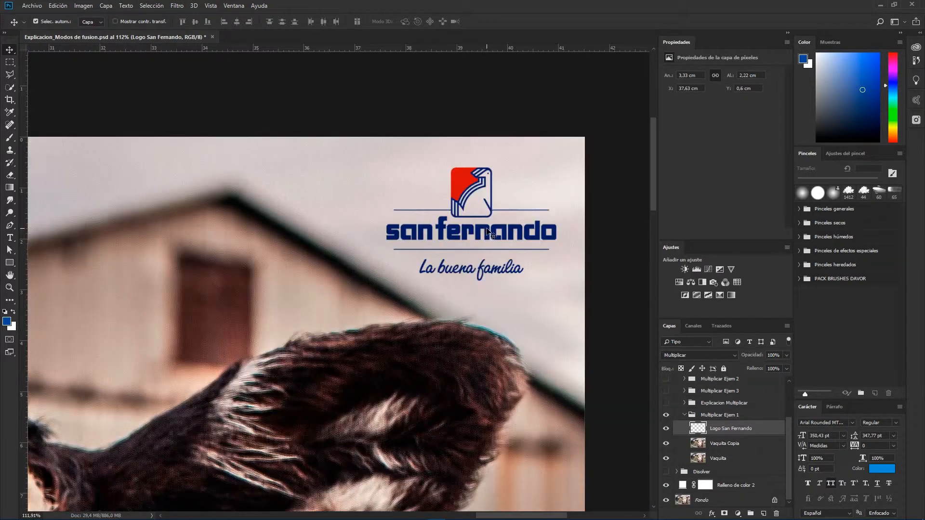
{"action": "left_click_drag", "start_coordinate": [489, 233], "coordinate": [412, 405]}
{"action": "scroll", "coordinate": [412, 405], "scroll_direction": "up", "scroll_amount": 4}
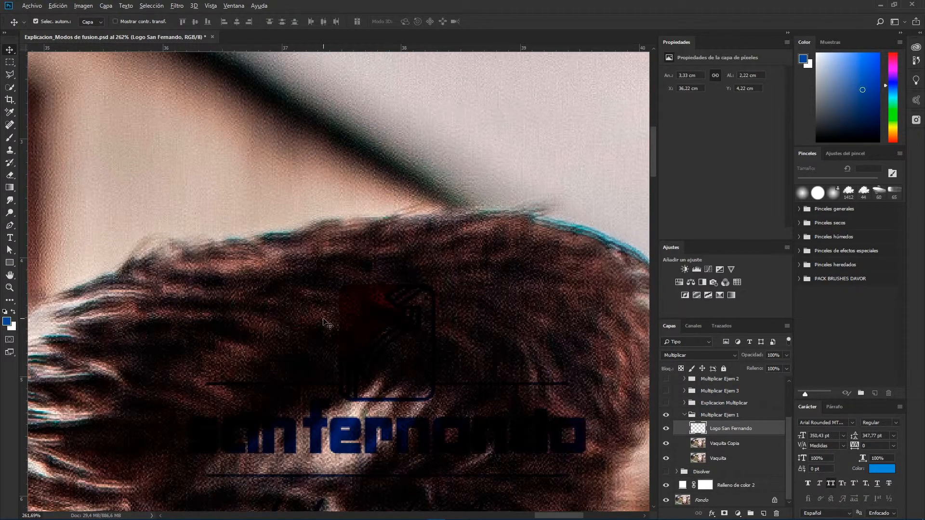
Step: Move the logo back up onto the light sky area above the ear
{"action": "scroll", "coordinate": [328, 325], "scroll_direction": "down", "scroll_amount": 2}
{"action": "scroll", "coordinate": [342, 328], "scroll_direction": "down", "scroll_amount": 2}
{"action": "left_click_drag", "start_coordinate": [339, 414], "coordinate": [412, 228]}
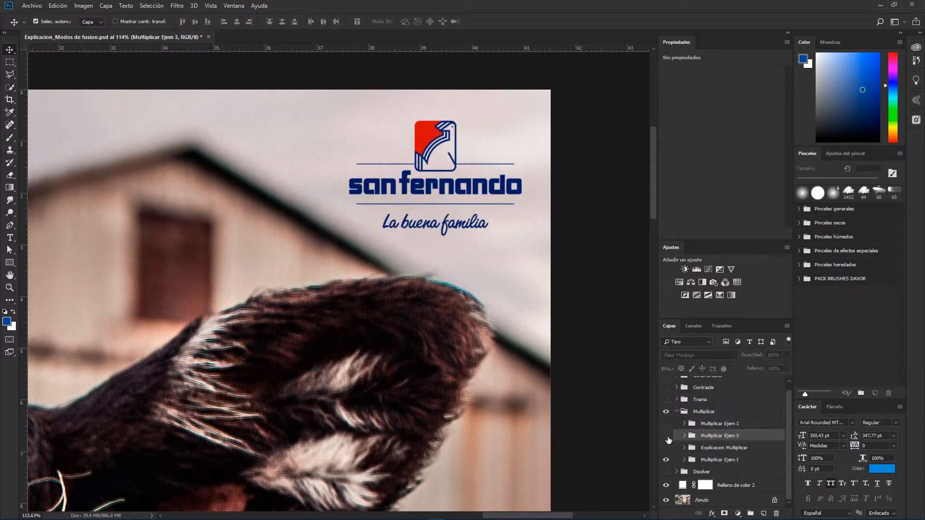
Step: Show the Multiplicar Ejem 3 group and expand it to reveal its Nike and wave layers
{"action": "left_click", "coordinate": [666, 436]}
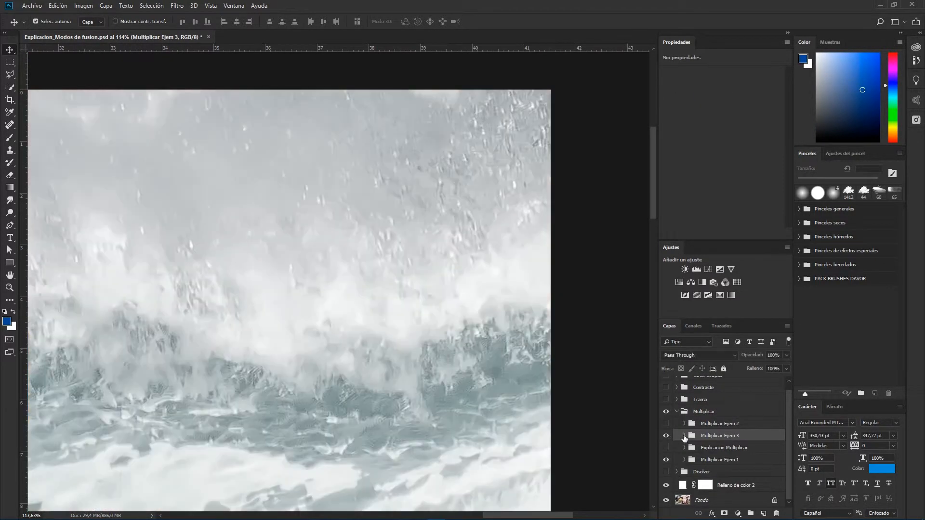
{"action": "left_click", "coordinate": [684, 436]}
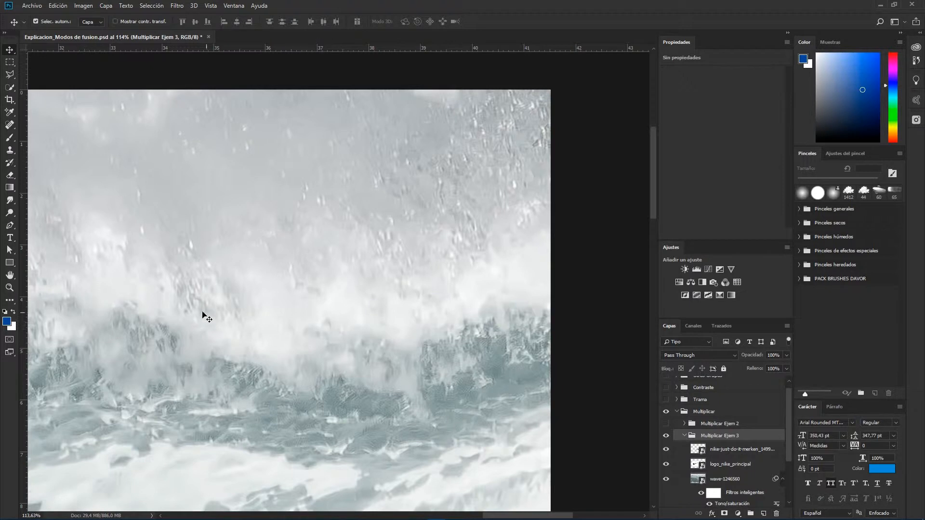
{"action": "scroll", "coordinate": [240, 323], "scroll_direction": "down", "scroll_amount": 5}
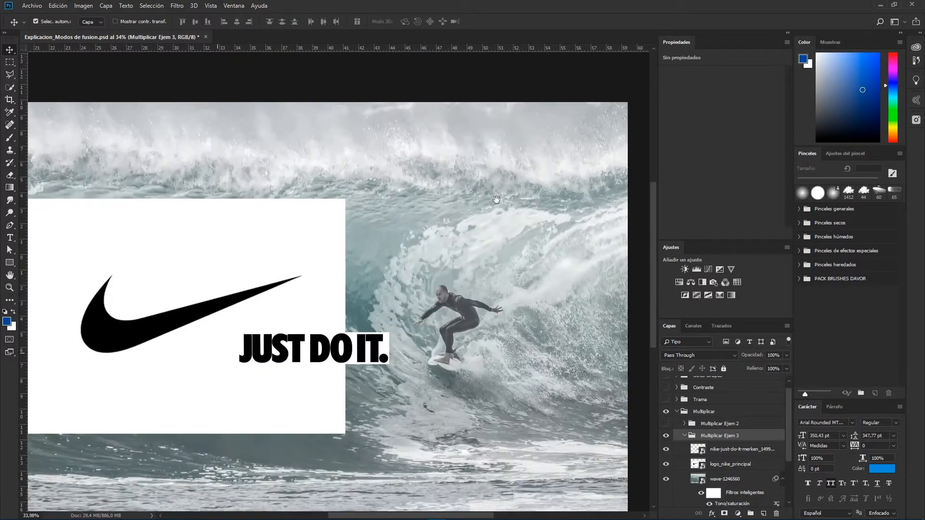
Step: Set the blend mode of both the nike-just-do-it and logo_nike_principal layers to Multiplicar
{"action": "left_click", "coordinate": [721, 460]}
{"action": "left_click", "coordinate": [718, 452]}
{"action": "left_click", "coordinate": [683, 355]}
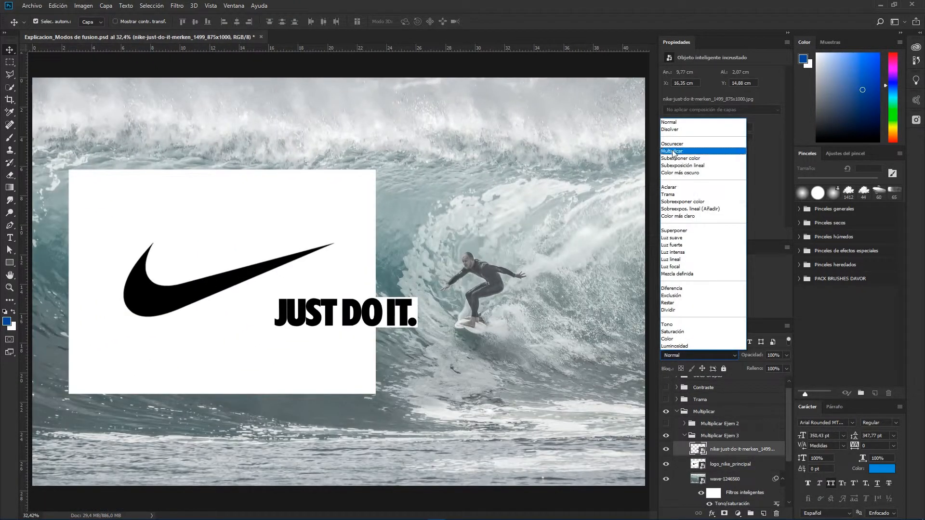
{"action": "left_click", "coordinate": [672, 151]}
{"action": "left_click", "coordinate": [713, 462]}
{"action": "left_click", "coordinate": [679, 355]}
{"action": "left_click", "coordinate": [673, 151]}
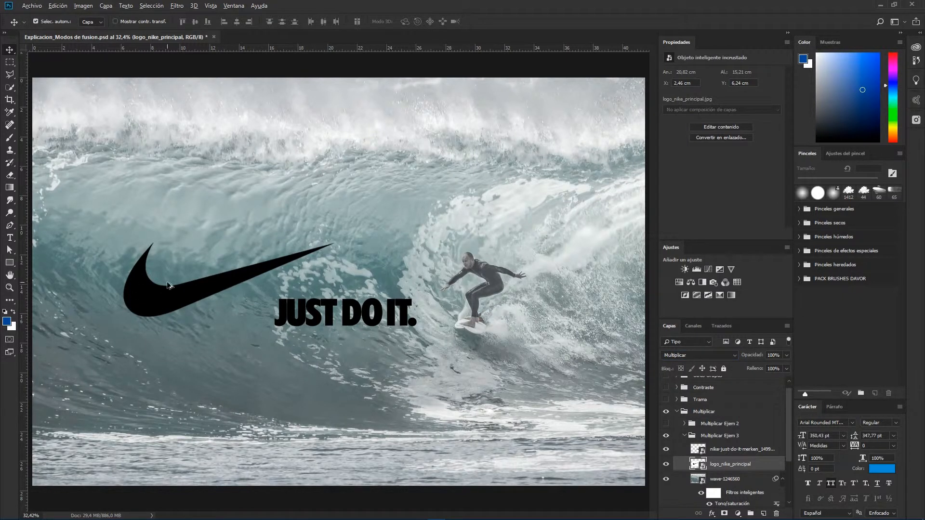
Step: Zoom in to examine the swoosh's edges against the wave, then fit the image to the screen
{"action": "scroll", "coordinate": [164, 288], "scroll_direction": "up", "scroll_amount": 5}
{"action": "left_click_drag", "start_coordinate": [157, 294], "coordinate": [250, 287]}
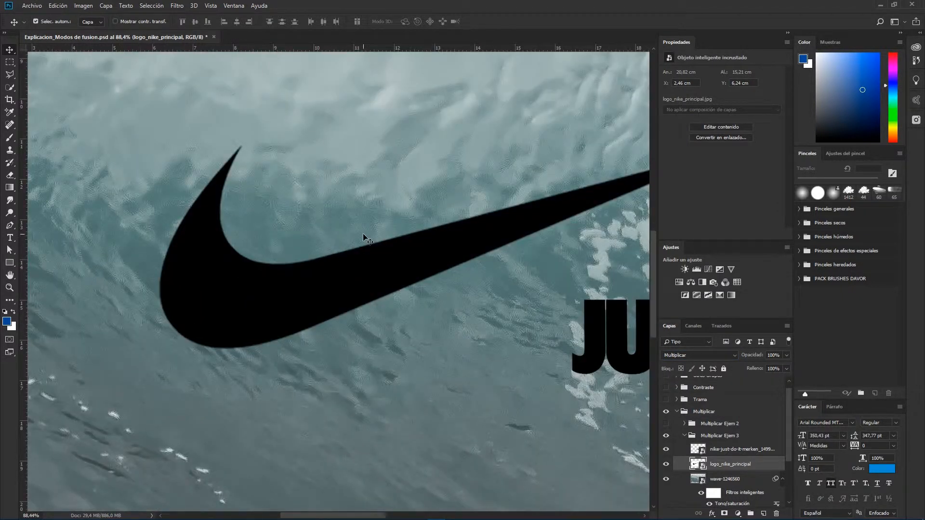
{"action": "key", "text": "ctrl+0"}
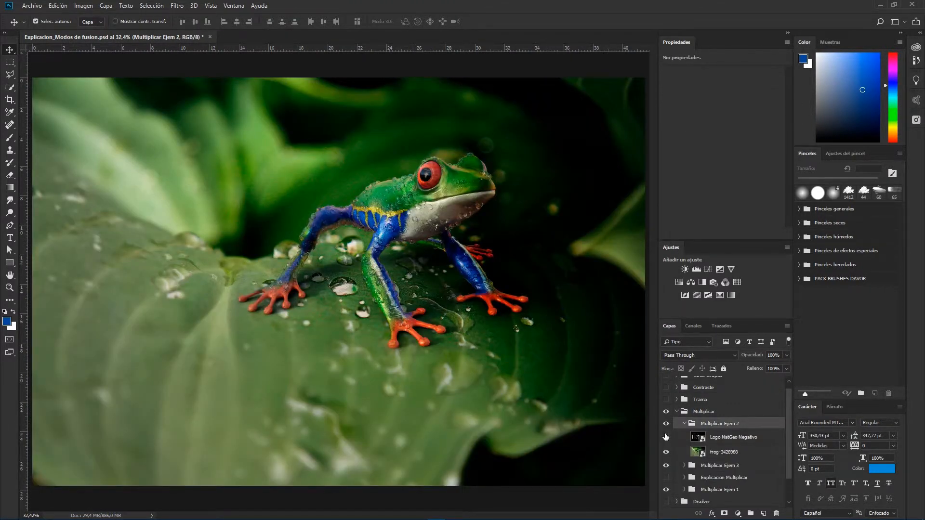
Step: Show the Logo NatGeo-Negativo layer over the frog photo and set its blend mode to Multiplicar
{"action": "left_click", "coordinate": [666, 437]}
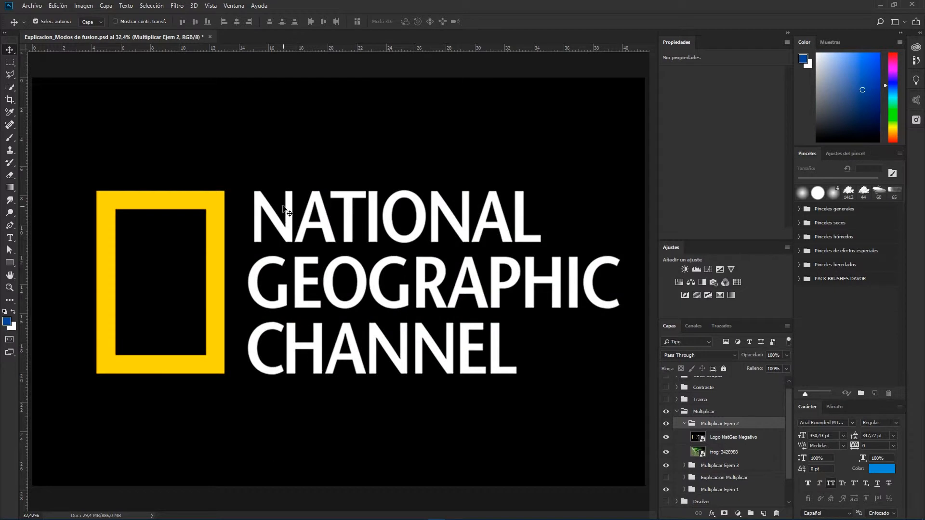
{"action": "left_click", "coordinate": [676, 355]}
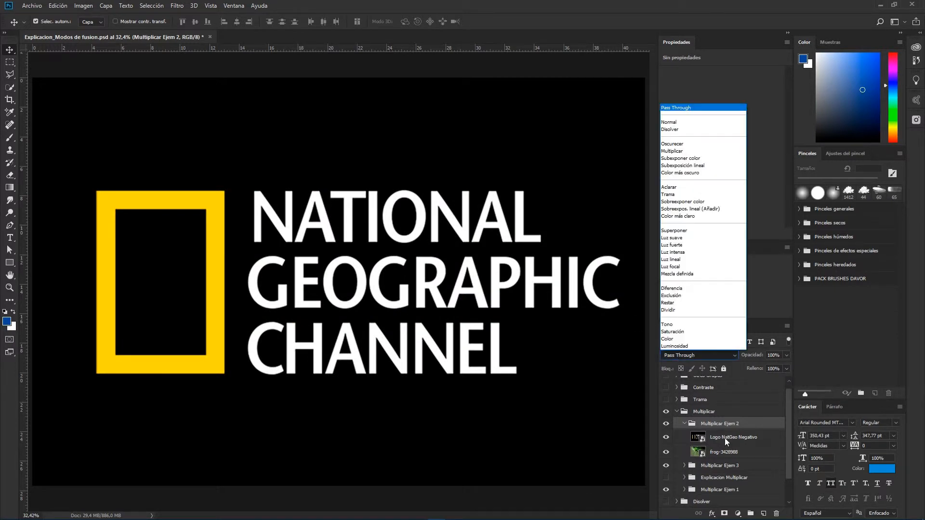
{"action": "left_click", "coordinate": [724, 438]}
{"action": "left_click", "coordinate": [680, 355]}
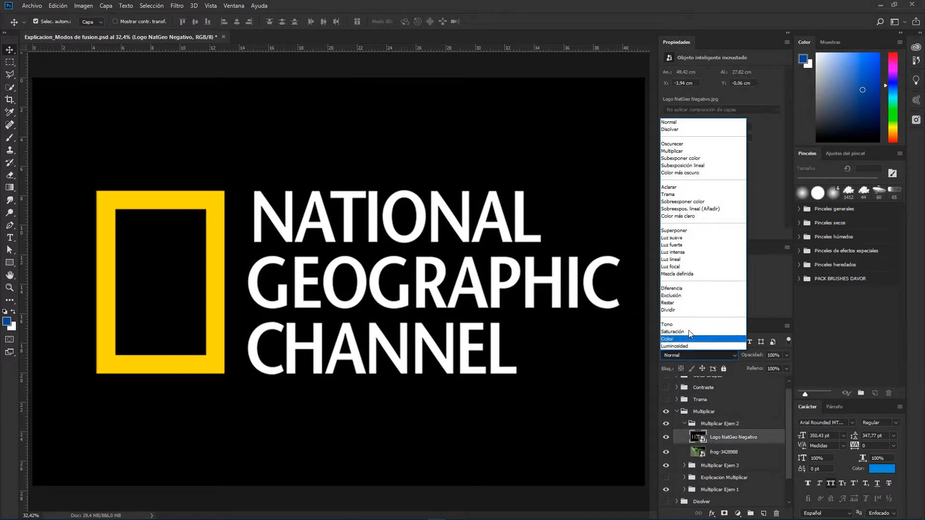
{"action": "left_click", "coordinate": [671, 151]}
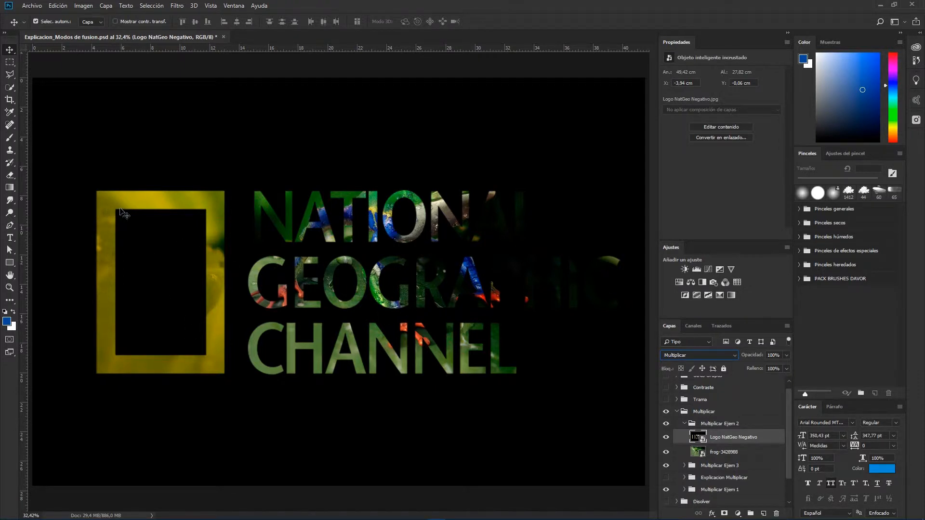
Step: Set the Vaquita Copia layer's blend mode to Subexposición lineal
{"action": "left_click", "coordinate": [679, 355]}
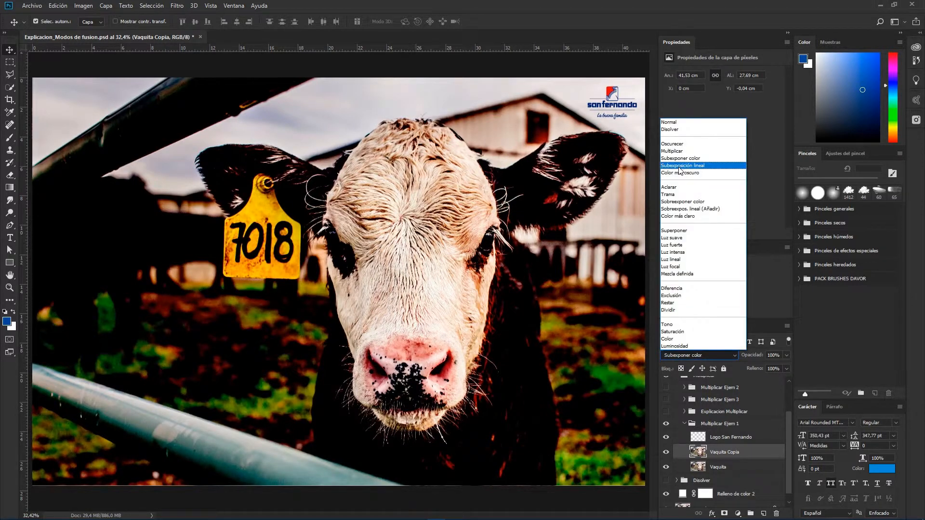
{"action": "left_click", "coordinate": [679, 166]}
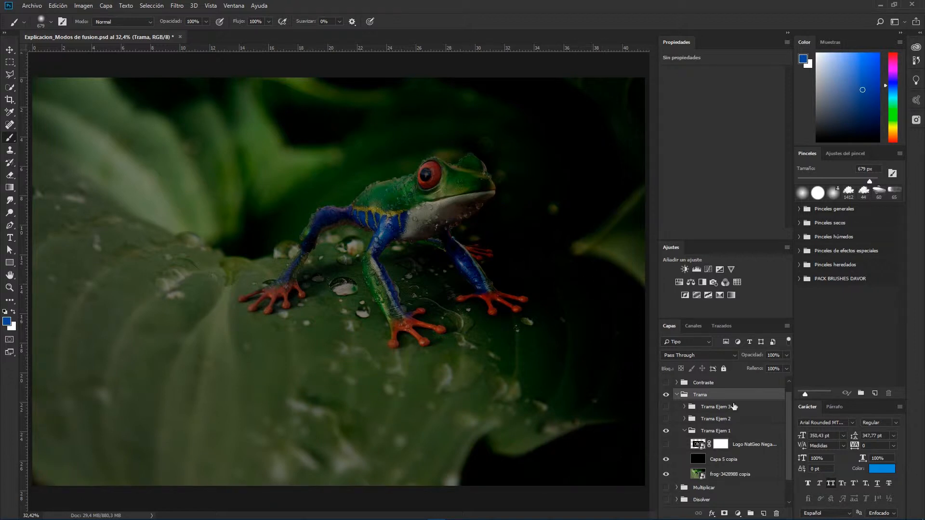
Step: Show the Logo NatGeo Negativo copia 2 layer in Trama Ejem 1 and set its blend mode to Trama
{"action": "left_click", "coordinate": [666, 444]}
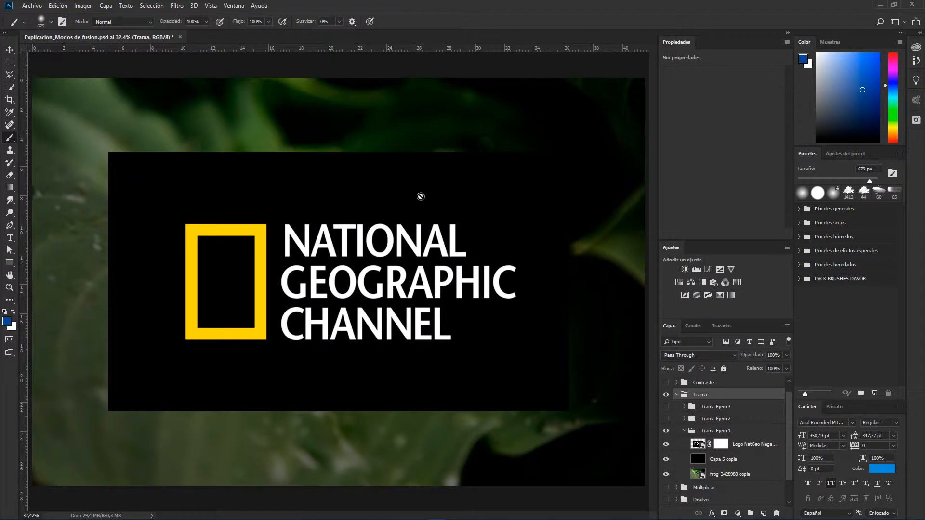
{"action": "left_click", "coordinate": [741, 444]}
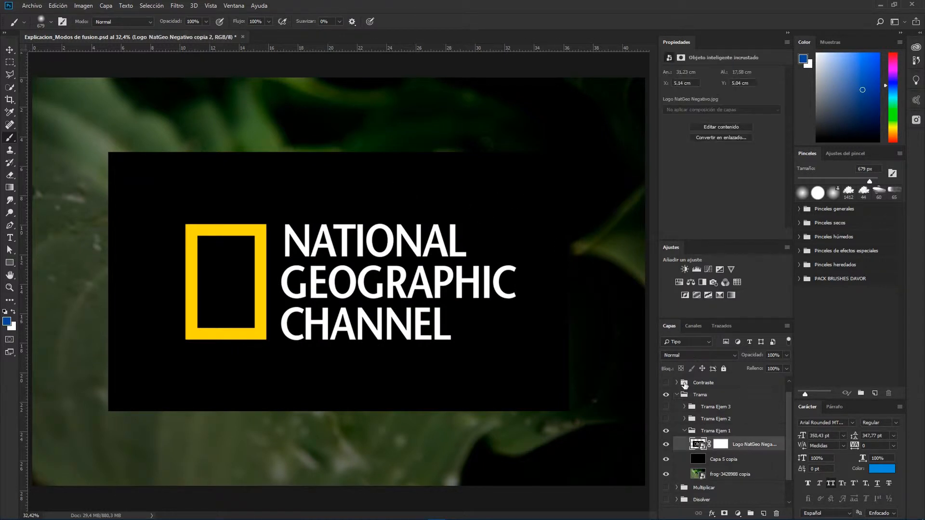
{"action": "left_click", "coordinate": [678, 354]}
{"action": "left_click", "coordinate": [679, 202]}
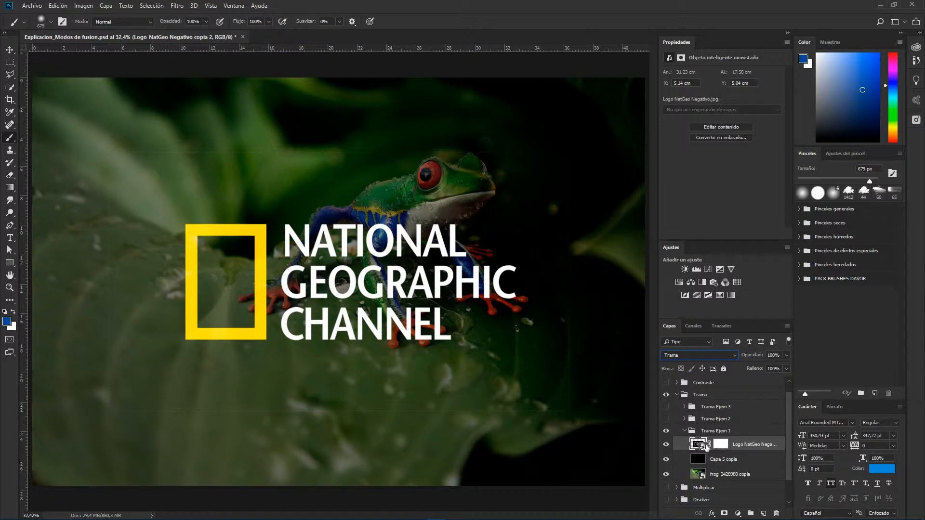
Step: Select that layer's mask and paint a brush stroke across the upper part of the image
{"action": "left_click", "coordinate": [721, 444]}
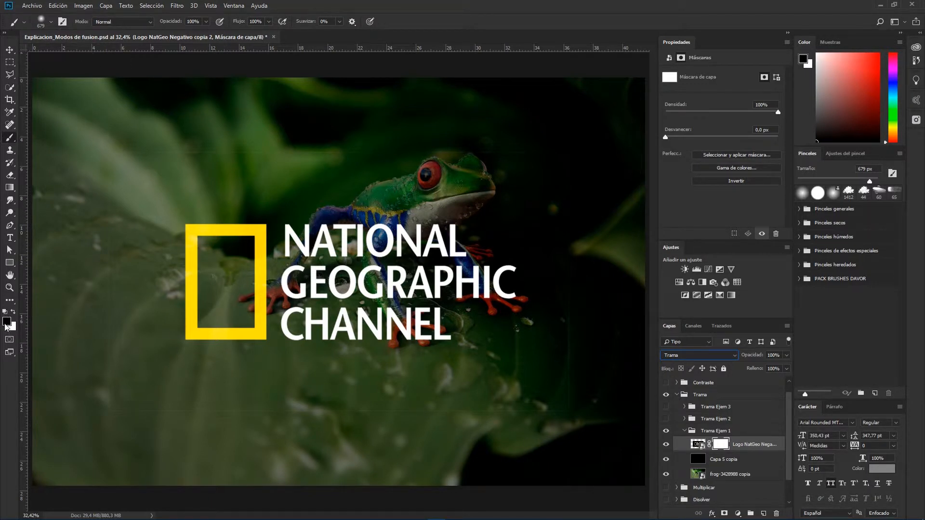
{"action": "mouse_move", "coordinate": [146, 140]}
{"action": "left_mouse_down"}
{"action": "mouse_move", "coordinate": [584, 148]}
{"action": "mouse_move", "coordinate": [564, 147]}
{"action": "mouse_move", "coordinate": [557, 218]}
{"action": "mouse_move", "coordinate": [570, 395]}
{"action": "mouse_move", "coordinate": [411, 415]}
{"action": "mouse_move", "coordinate": [145, 398]}
{"action": "mouse_move", "coordinate": [110, 254]}
{"action": "mouse_move", "coordinate": [445, 133]}
{"action": "left_mouse_up"}
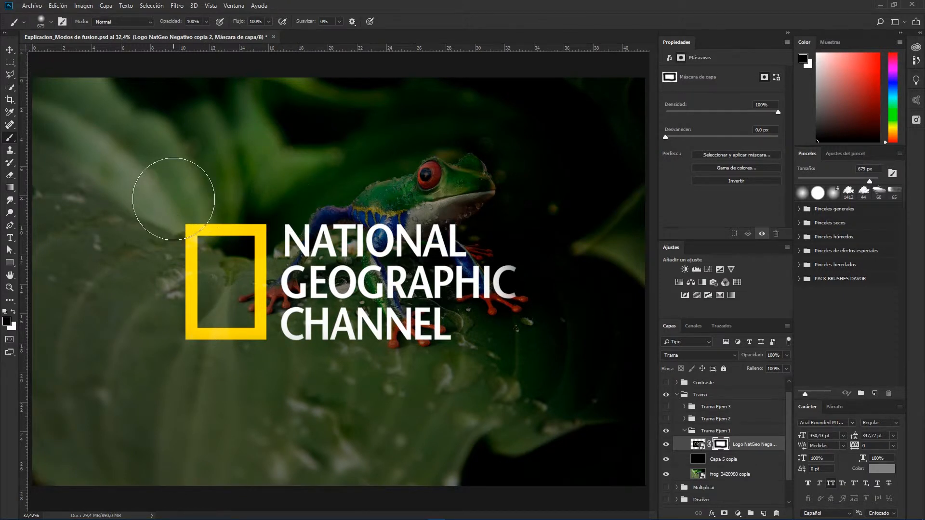
Step: Collapse and hide the Trama Ejem 1 group, then show and expand the Trama Ejem 2 group
{"action": "left_click", "coordinate": [684, 431]}
{"action": "left_click", "coordinate": [665, 443]}
{"action": "left_click", "coordinate": [665, 431]}
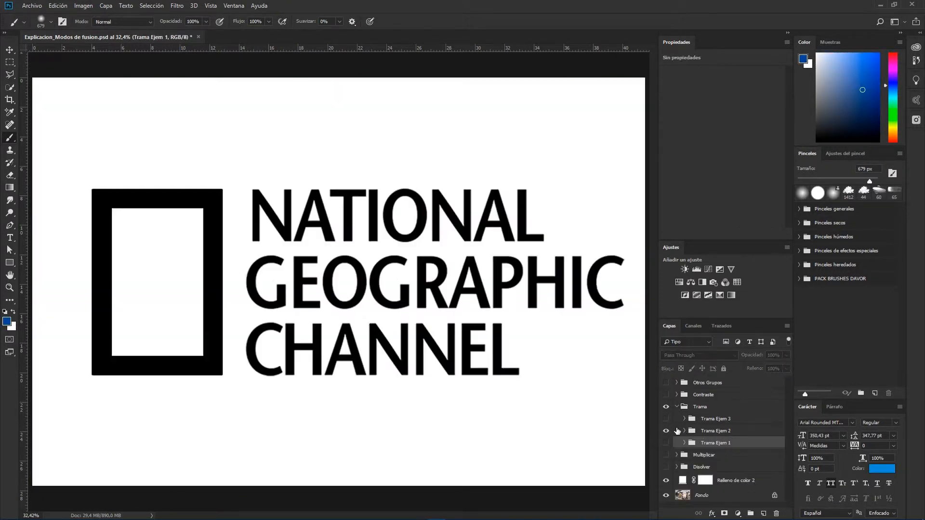
{"action": "left_click", "coordinate": [685, 432]}
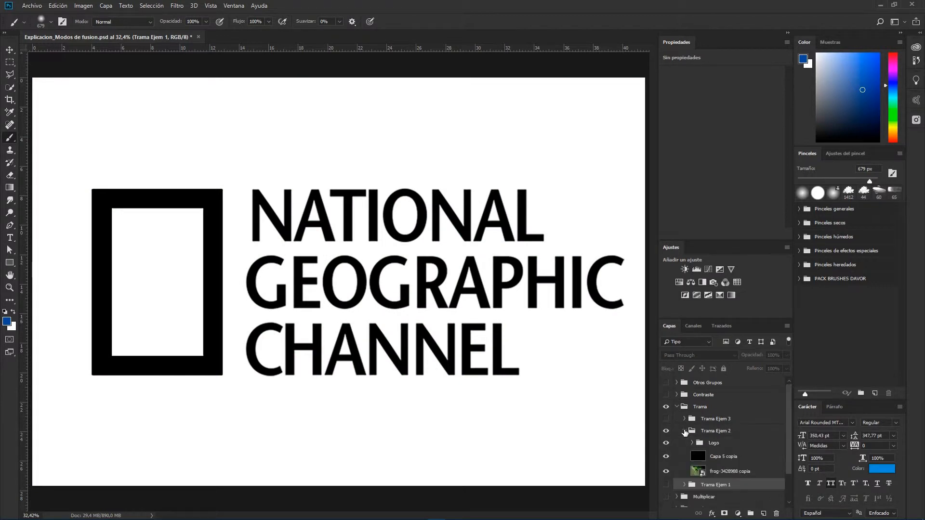
Step: Set the Logo group's blend mode to Trama and toggle its visibility off and on to compare
{"action": "left_click", "coordinate": [721, 445]}
{"action": "left_click", "coordinate": [683, 353]}
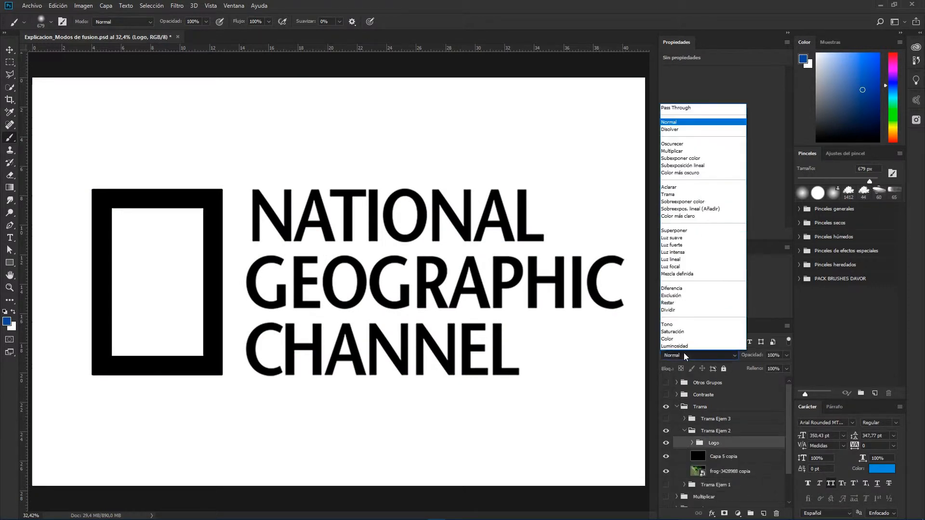
{"action": "left_click", "coordinate": [668, 195]}
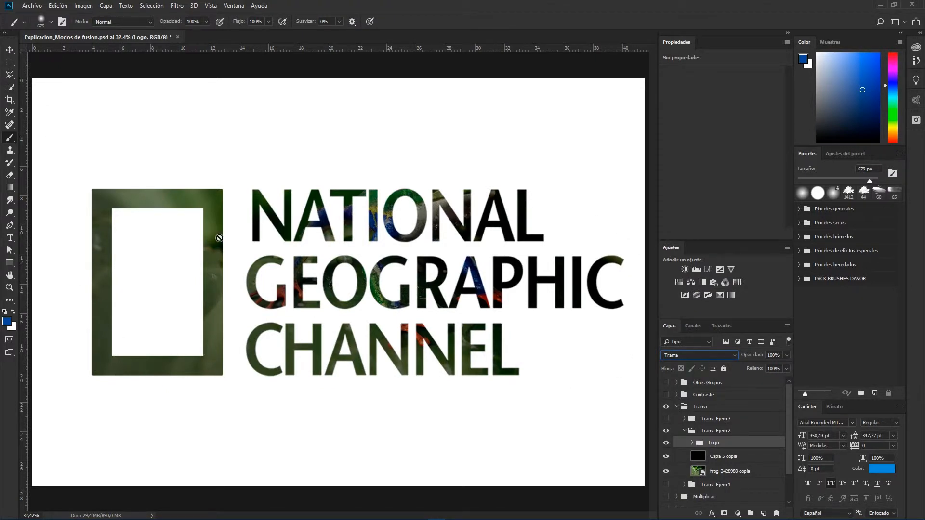
{"action": "left_click", "coordinate": [666, 443]}
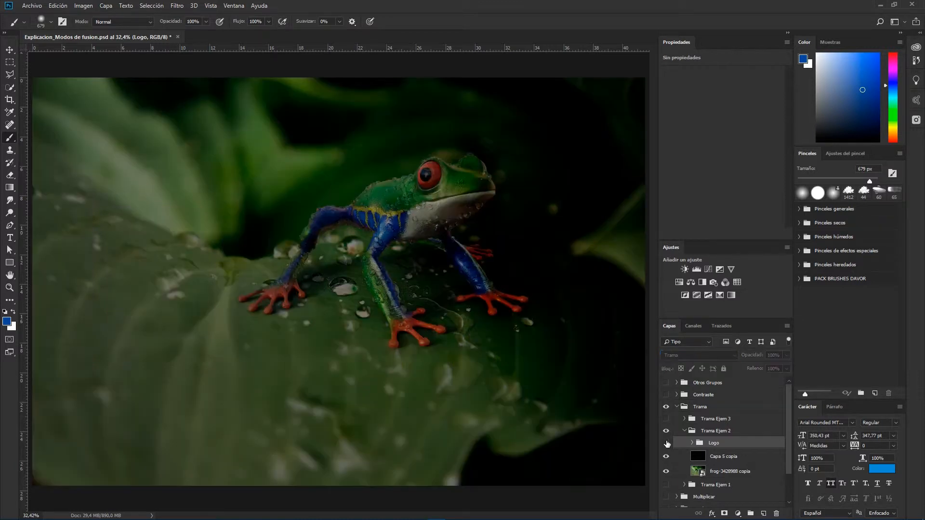
{"action": "left_click", "coordinate": [666, 443]}
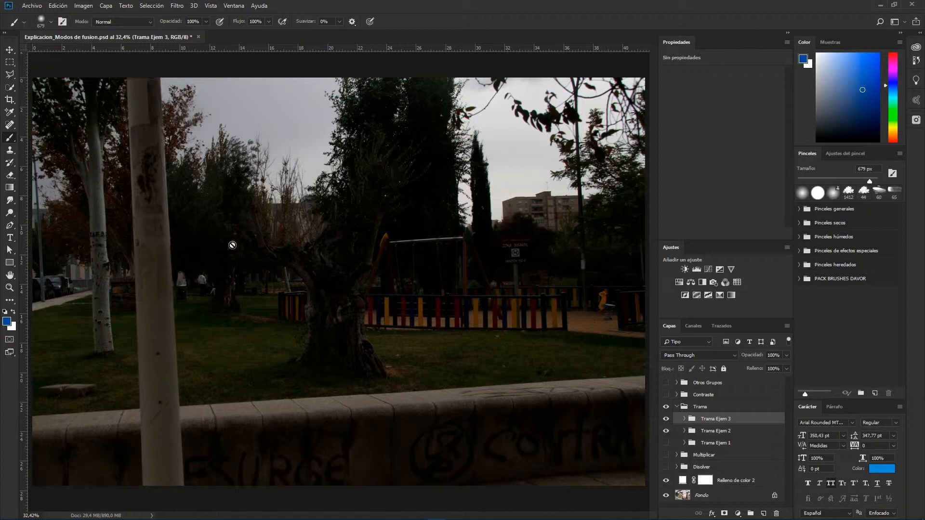
Step: Expand the Trama Ejem 3 group and set the IMG_9772 copia layer's blend mode to Trama
{"action": "left_click", "coordinate": [683, 418]}
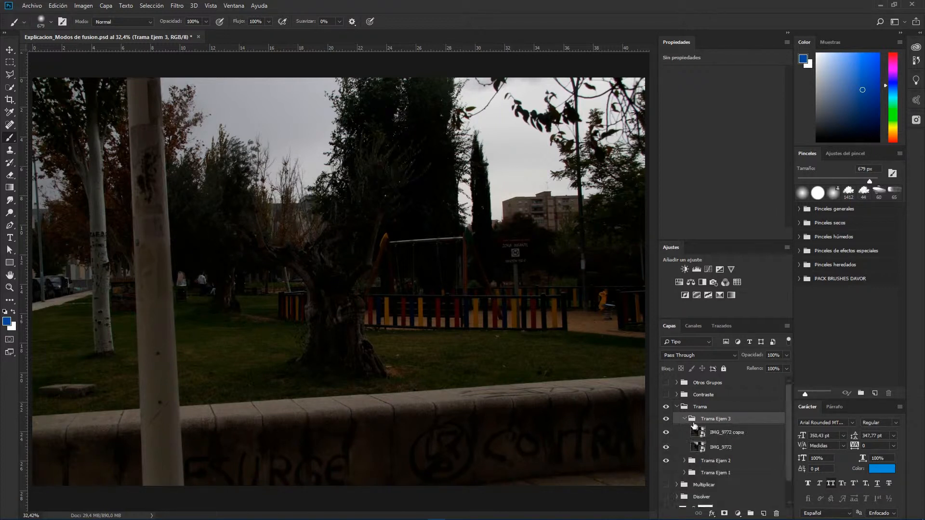
{"action": "left_click", "coordinate": [708, 433]}
{"action": "left_click", "coordinate": [677, 356]}
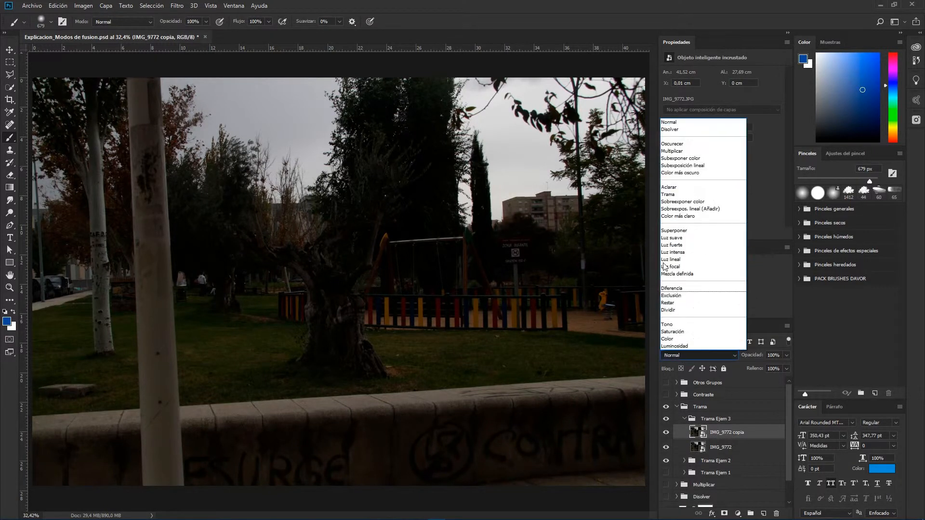
{"action": "left_click", "coordinate": [669, 194]}
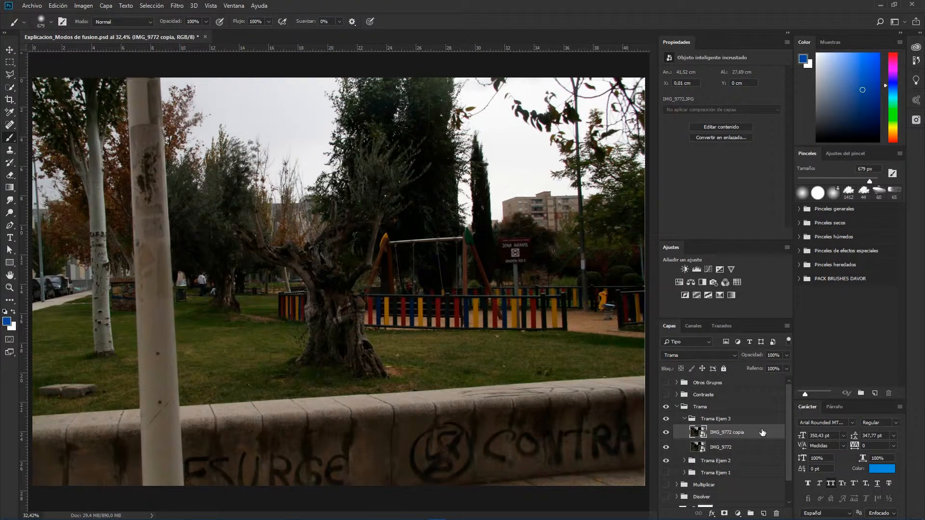
Step: Cycle through neighbouring blend modes on IMG_9772 copia and return it to Trama
{"action": "left_click", "coordinate": [691, 355]}
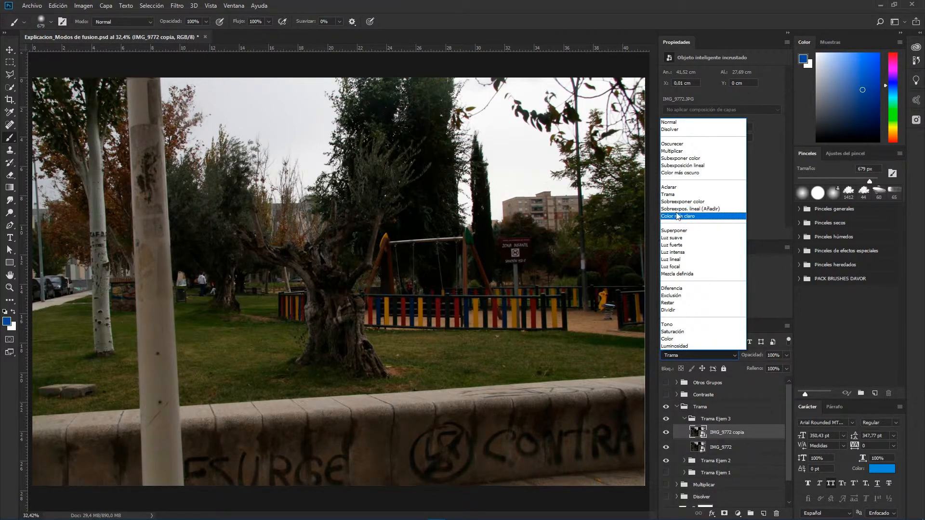
{"action": "left_click", "coordinate": [675, 193]}
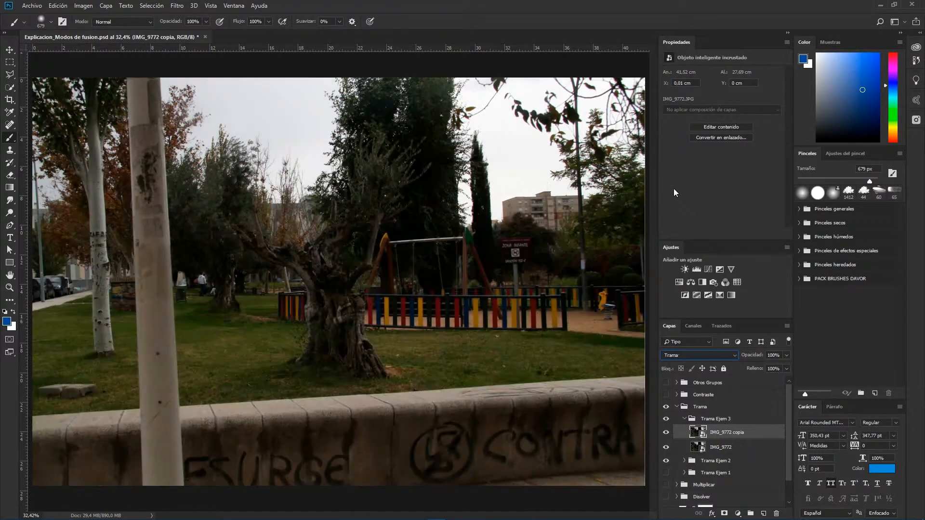
{"action": "key", "text": "Down"}
{"action": "key", "text": "Down"}
{"action": "key", "text": "Up"}
{"action": "key", "text": "Down"}
{"action": "key", "text": "Up"}
{"action": "key", "text": "Up"}
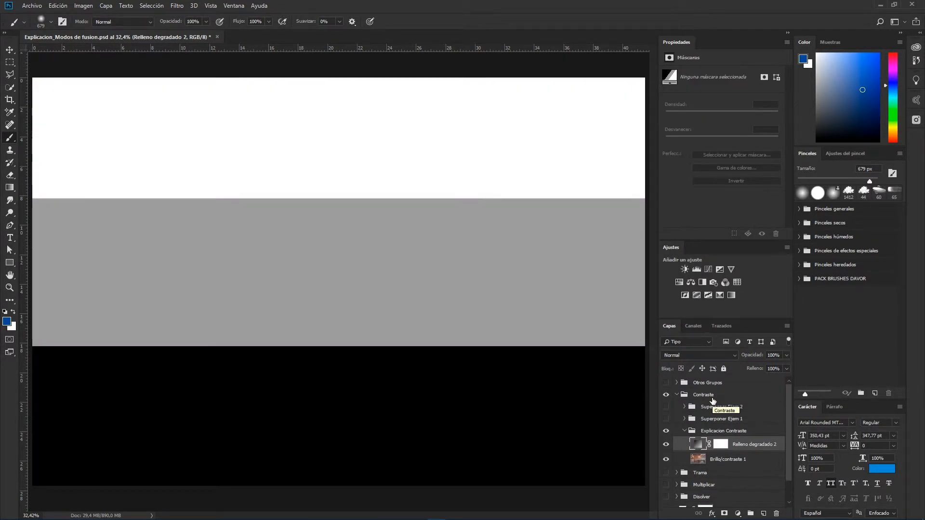
Step: Switch the Relleno degradado 2 layer's blend mode through Superponer and Luz suave to Luz fuerte
{"action": "left_click", "coordinate": [701, 355]}
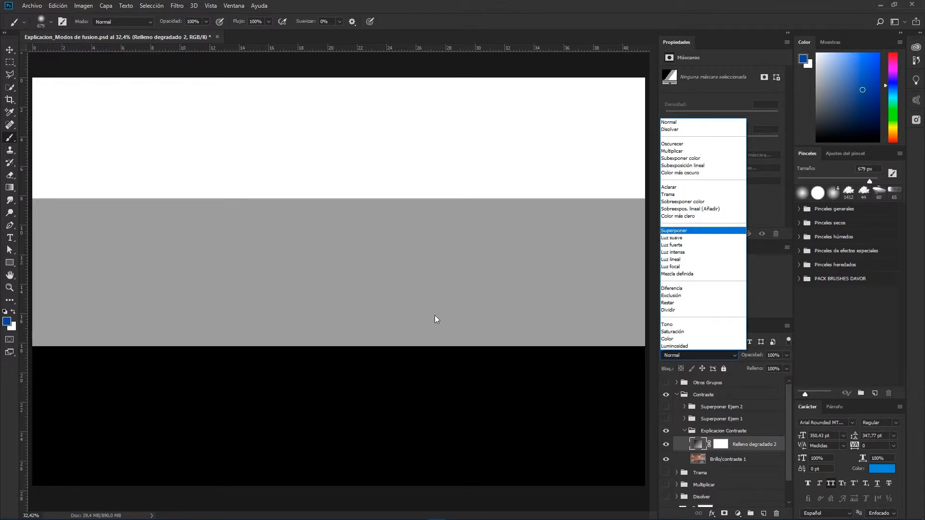
{"action": "key", "text": "Return"}
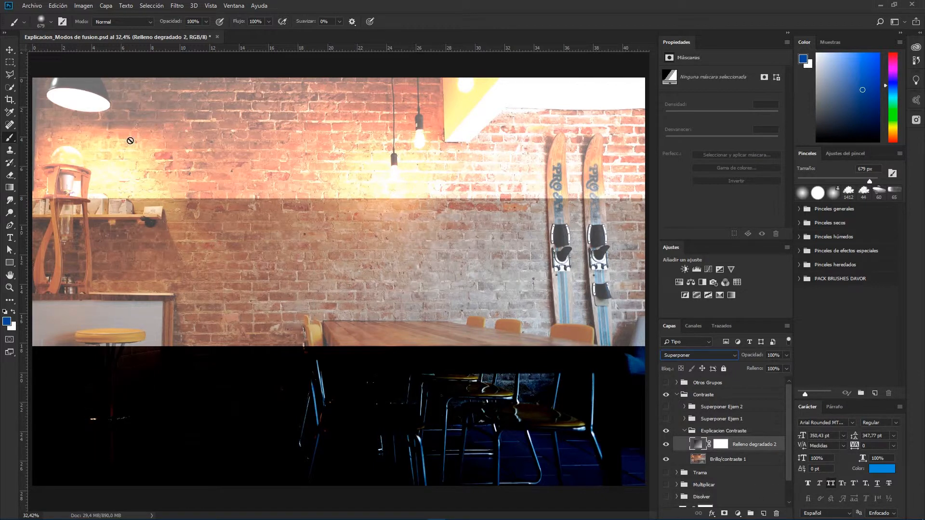
{"action": "left_click", "coordinate": [699, 355]}
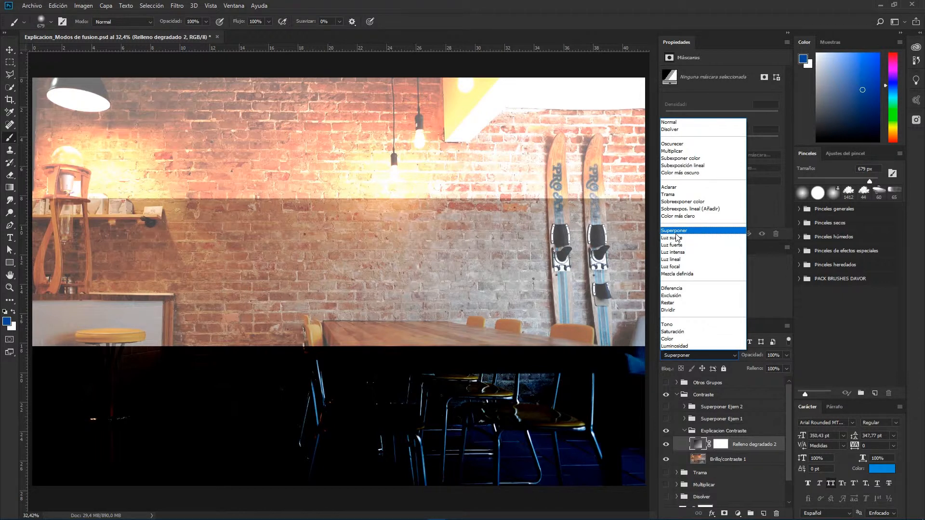
{"action": "left_click", "coordinate": [672, 237]}
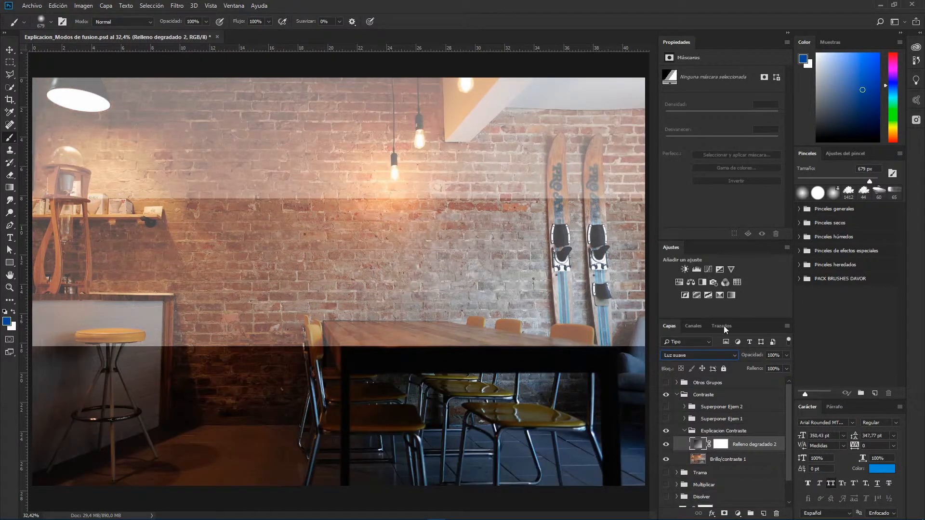
{"action": "left_click", "coordinate": [681, 351]}
{"action": "left_click", "coordinate": [667, 243]}
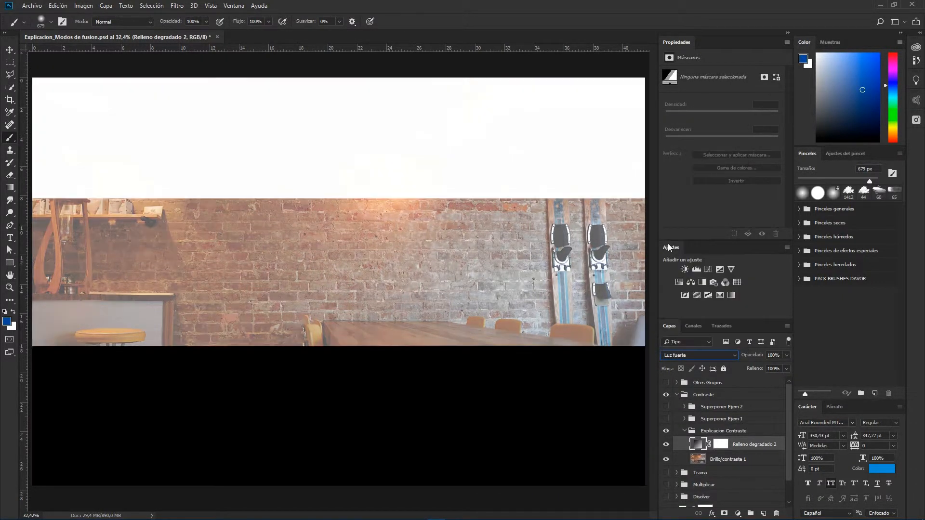
Step: Cycle the Relleno degradado 2 layer's blend mode through Luz intensa, Luz lineal and Luz focal to Mezcla definida
{"action": "left_click", "coordinate": [678, 357]}
{"action": "left_click", "coordinate": [672, 252]}
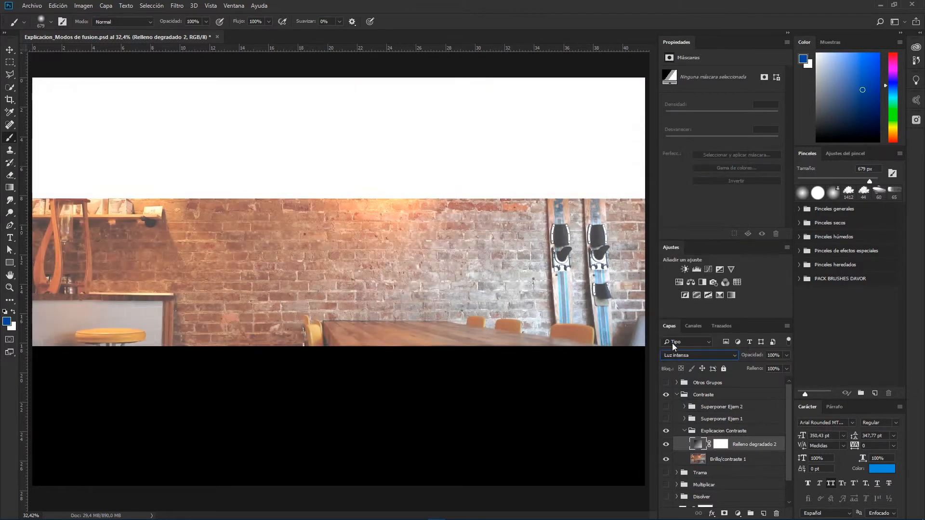
{"action": "left_click", "coordinate": [674, 355]}
{"action": "left_click", "coordinate": [670, 260]}
{"action": "left_click", "coordinate": [681, 354]}
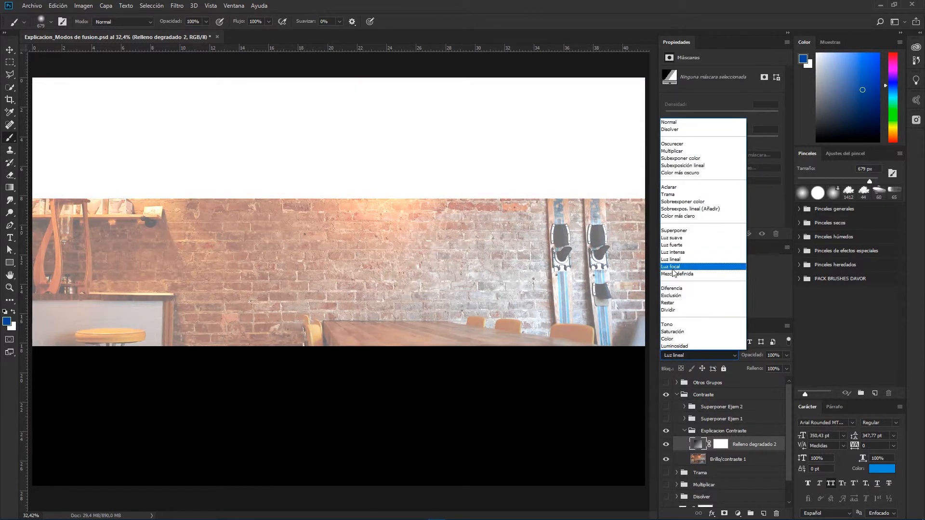
{"action": "left_click", "coordinate": [671, 266]}
{"action": "left_click", "coordinate": [692, 355]}
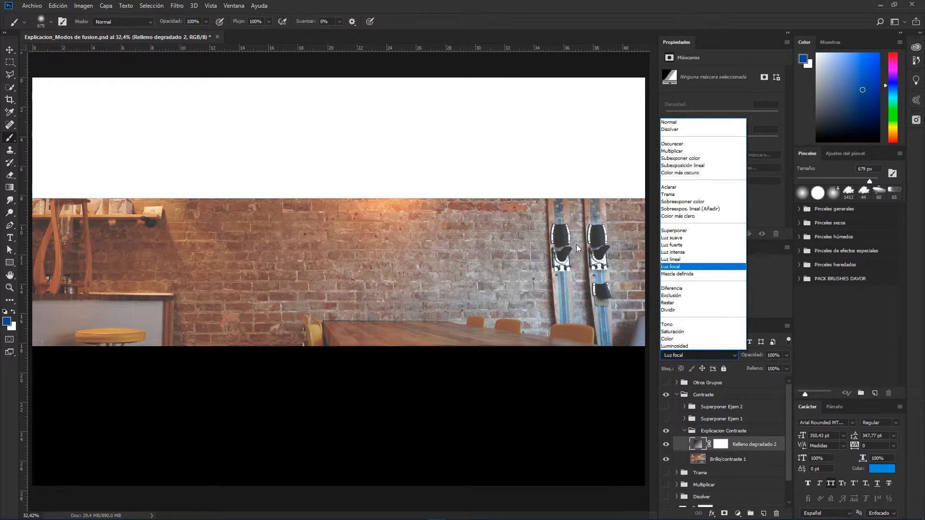
{"action": "left_click", "coordinate": [670, 273]}
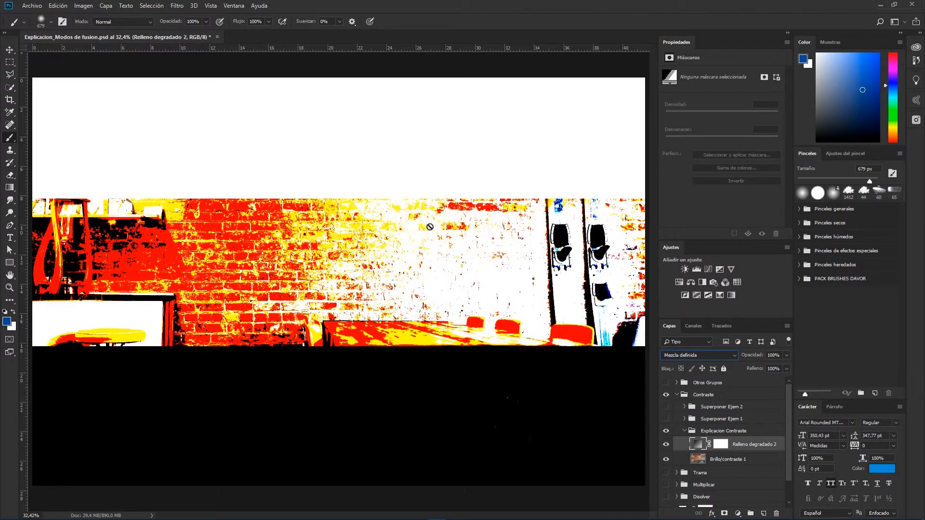
Step: Hide the Explicacion Contraste group, then show and expand the Superponer Ejem 1 group
{"action": "left_click", "coordinate": [666, 430]}
{"action": "left_click", "coordinate": [666, 418]}
{"action": "left_click", "coordinate": [684, 418]}
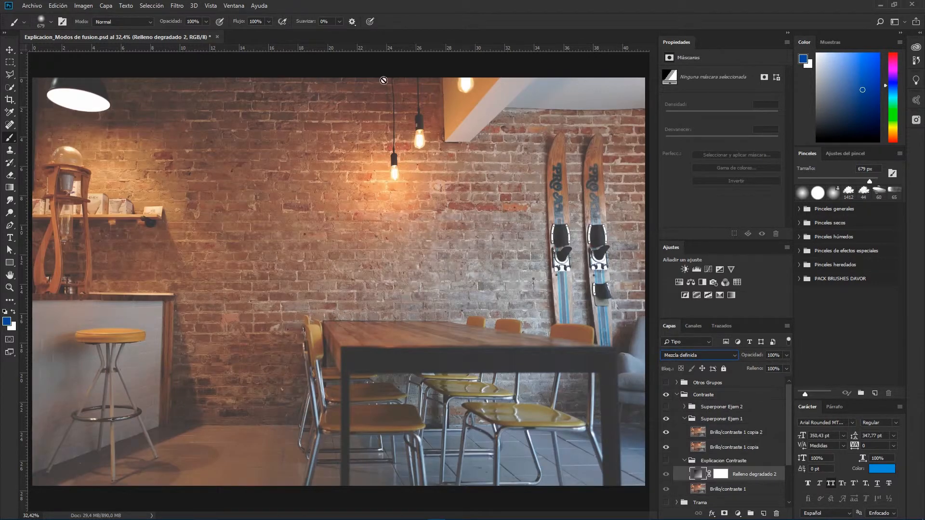
Step: Set the Brillo/contraste 1 copia 2 layer's blend mode to Superponer
{"action": "left_click", "coordinate": [736, 432]}
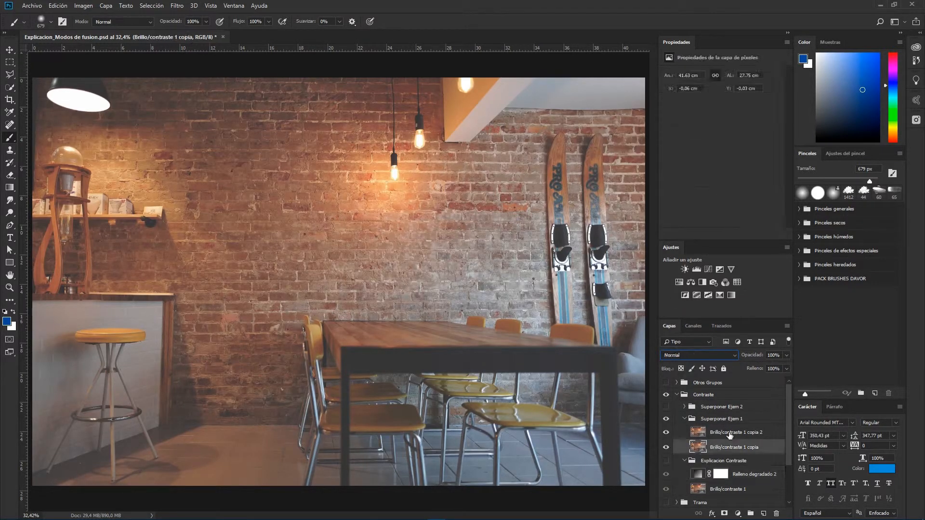
{"action": "left_click", "coordinate": [672, 356]}
{"action": "left_click", "coordinate": [667, 230]}
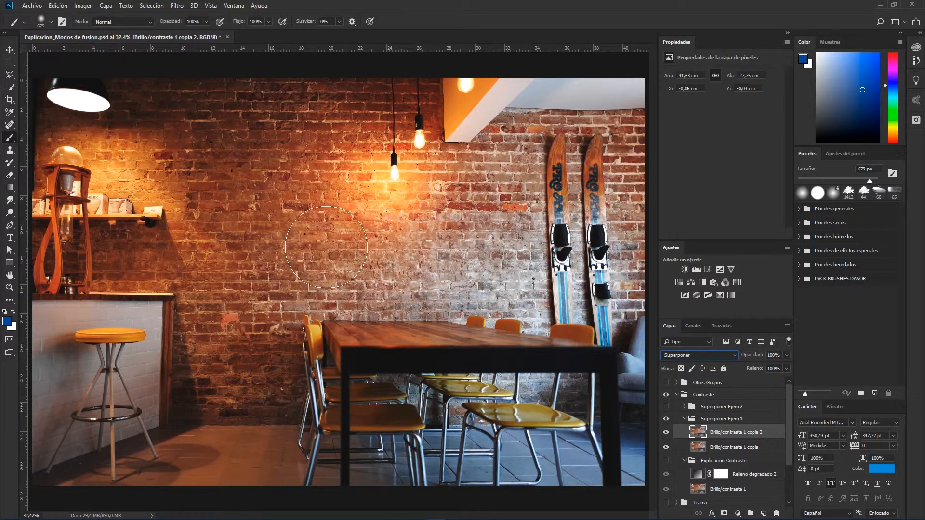
Step: Duplicate the Superponer layer five times to intensify the effect
{"action": "key", "text": "ctrl+j"}
{"action": "key", "text": "ctrl+j"}
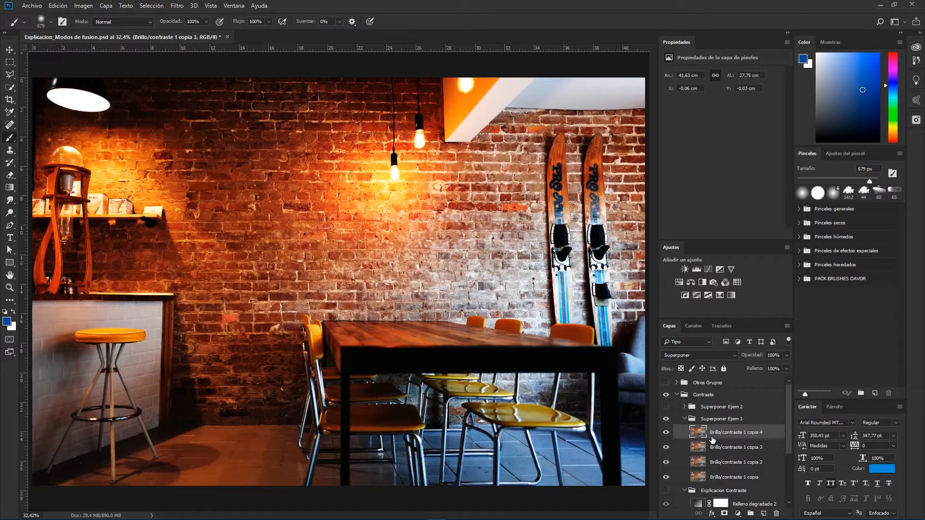
{"action": "key", "text": "ctrl+j"}
{"action": "key", "text": "ctrl+j"}
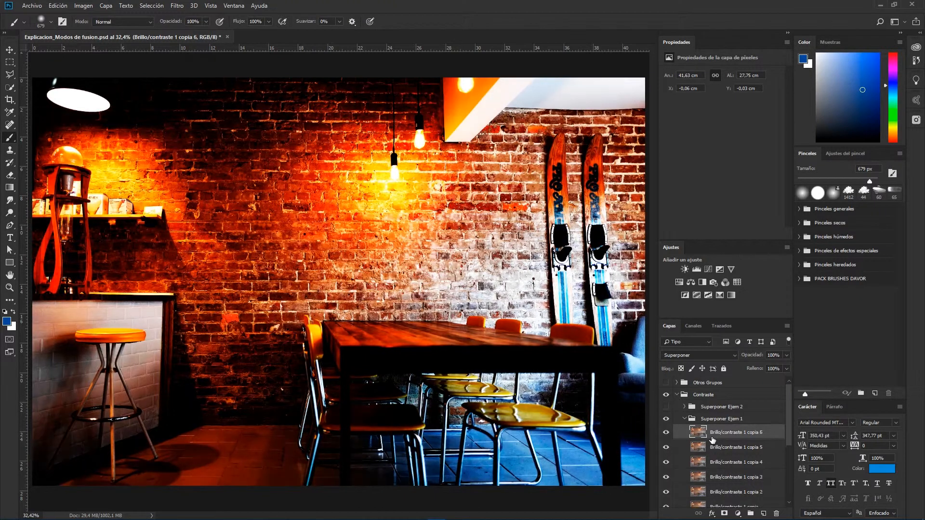
{"action": "key", "text": "ctrl+j"}
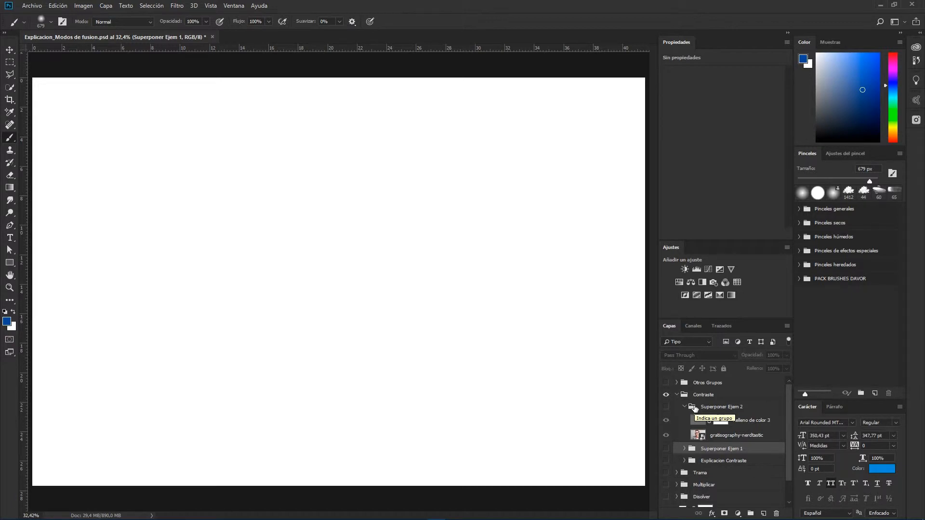
Step: Show the Superponer Ejem 2 group and set its Relleno de color 3 layer's blend mode to Superponer
{"action": "left_click", "coordinate": [706, 438]}
{"action": "left_click", "coordinate": [666, 407]}
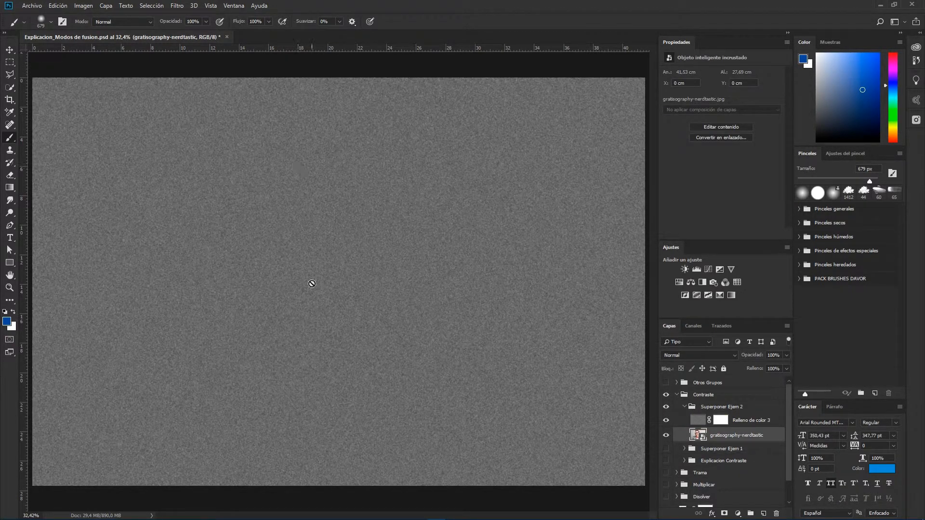
{"action": "left_click", "coordinate": [751, 421]}
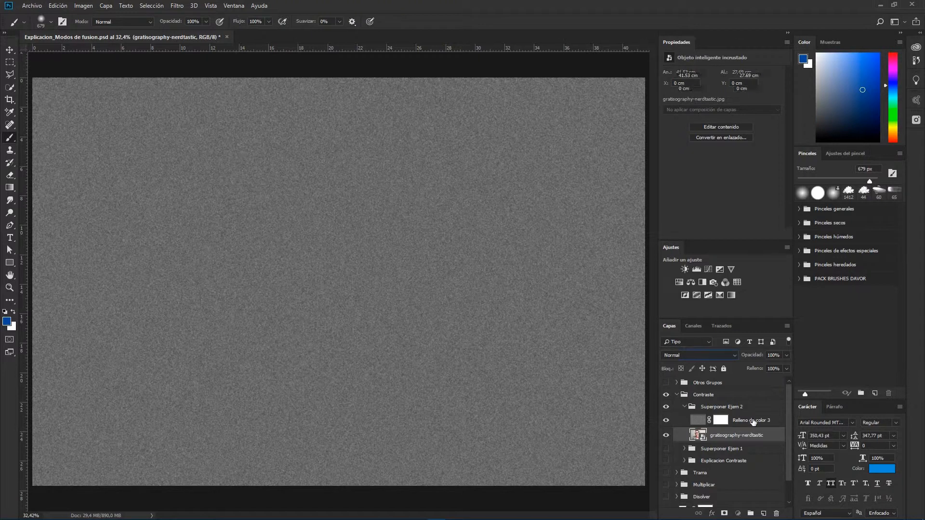
{"action": "left_click", "coordinate": [665, 355]}
{"action": "left_click", "coordinate": [680, 234]}
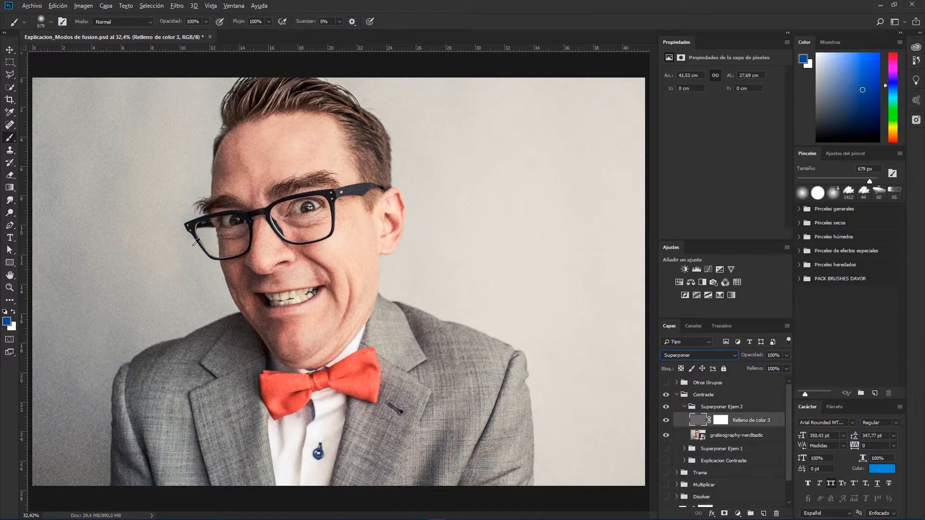
Step: Zoom into the portrait and toggle the Relleno de color 3 layer off and on to compare the texture
{"action": "scroll", "coordinate": [235, 208], "scroll_direction": "up", "scroll_amount": 6}
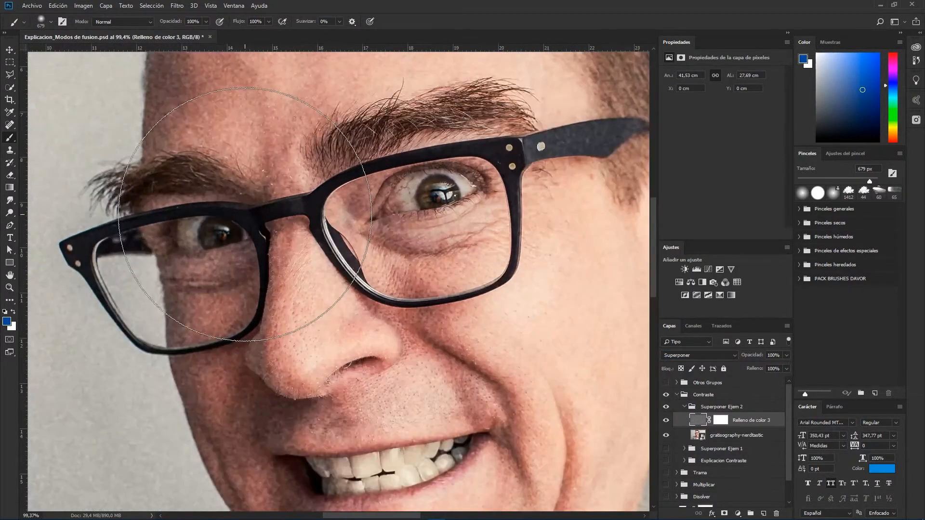
{"action": "key", "text": "v"}
{"action": "scroll", "coordinate": [263, 187], "scroll_direction": "up", "scroll_amount": 2}
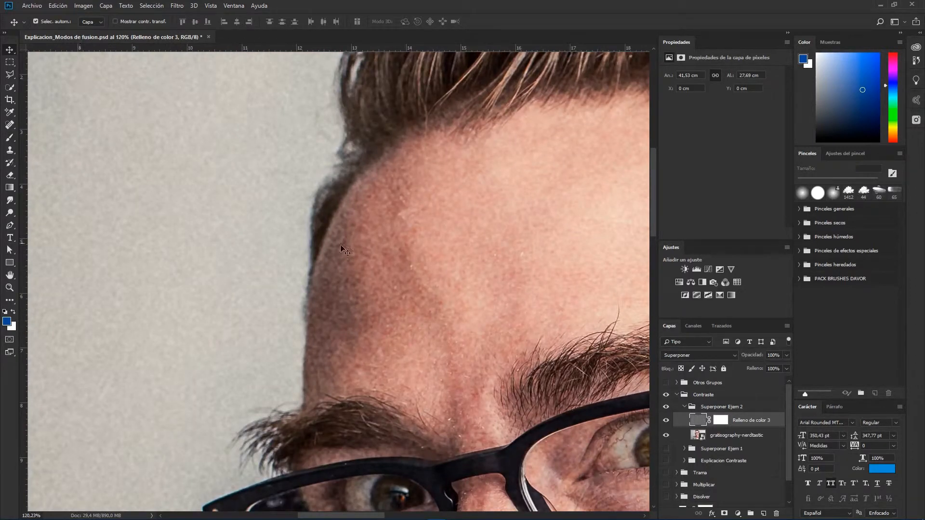
{"action": "scroll", "coordinate": [368, 294], "scroll_direction": "down", "scroll_amount": 4}
{"action": "left_click_drag", "start_coordinate": [482, 281], "coordinate": [406, 135]}
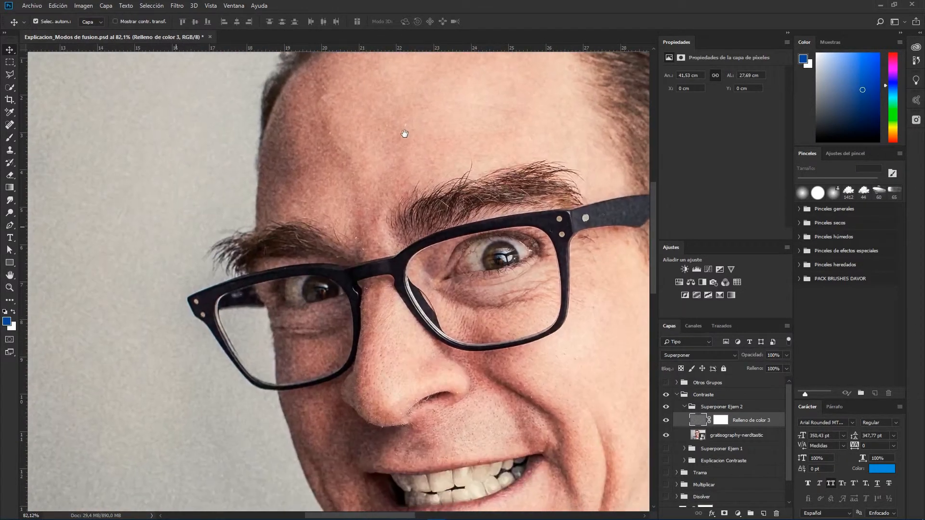
{"action": "left_click", "coordinate": [666, 420]}
{"action": "left_click", "coordinate": [666, 420]}
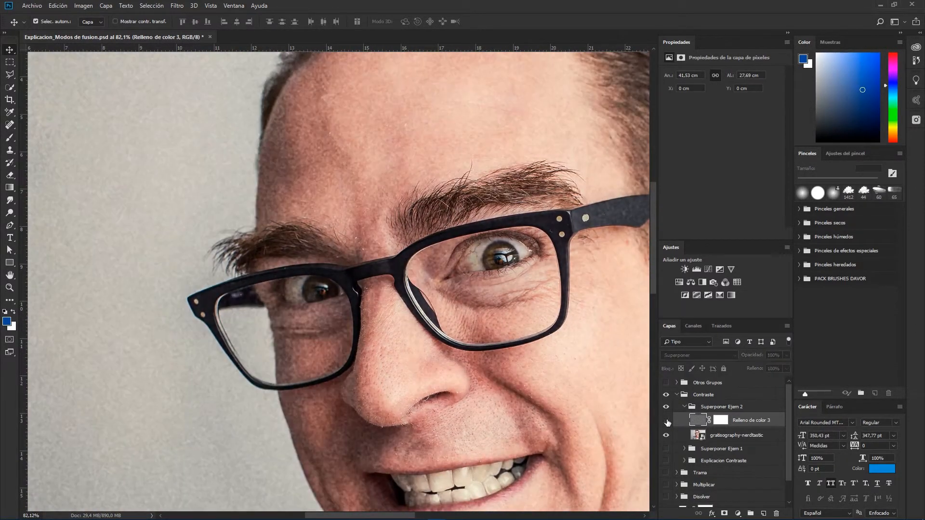
Step: Set the Aplicar modo group's blend mode to Diferencia and toggle its visibility to compare
{"action": "scroll", "coordinate": [305, 350], "scroll_direction": "down", "scroll_amount": 5}
{"action": "left_click_drag", "start_coordinate": [306, 350], "coordinate": [317, 258]}
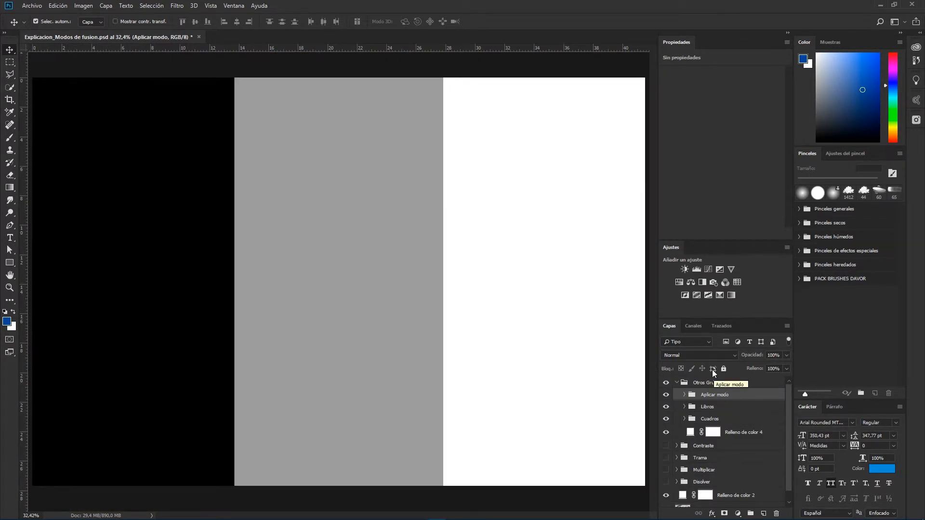
{"action": "left_click", "coordinate": [704, 354]}
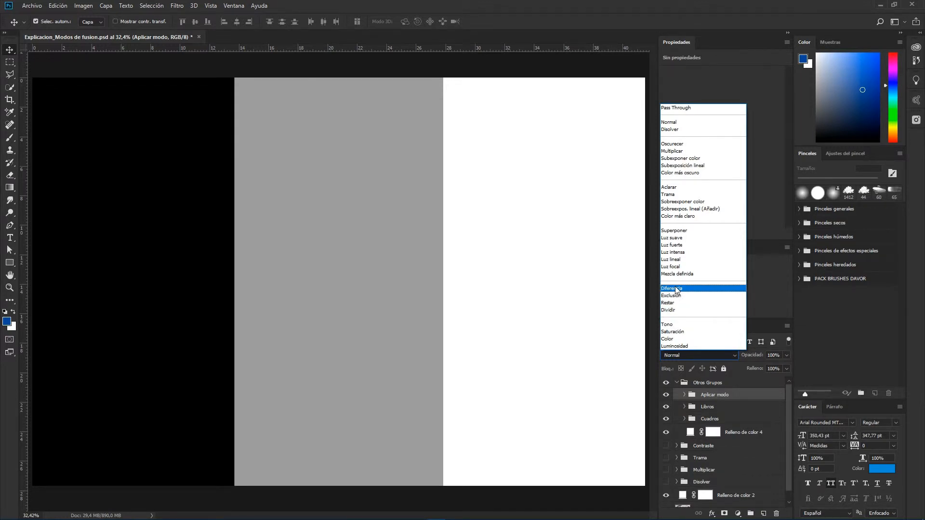
{"action": "left_click", "coordinate": [707, 400]}
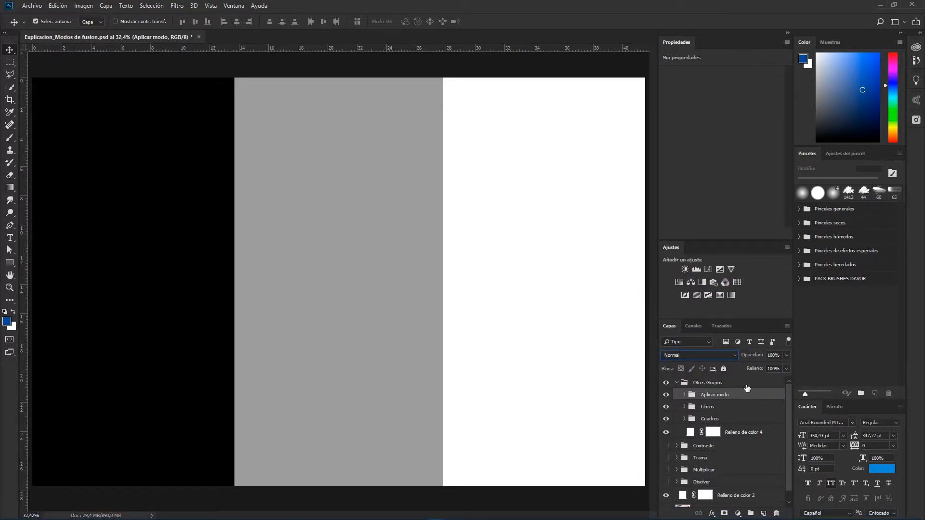
{"action": "left_click", "coordinate": [692, 354]}
{"action": "left_click", "coordinate": [672, 288]}
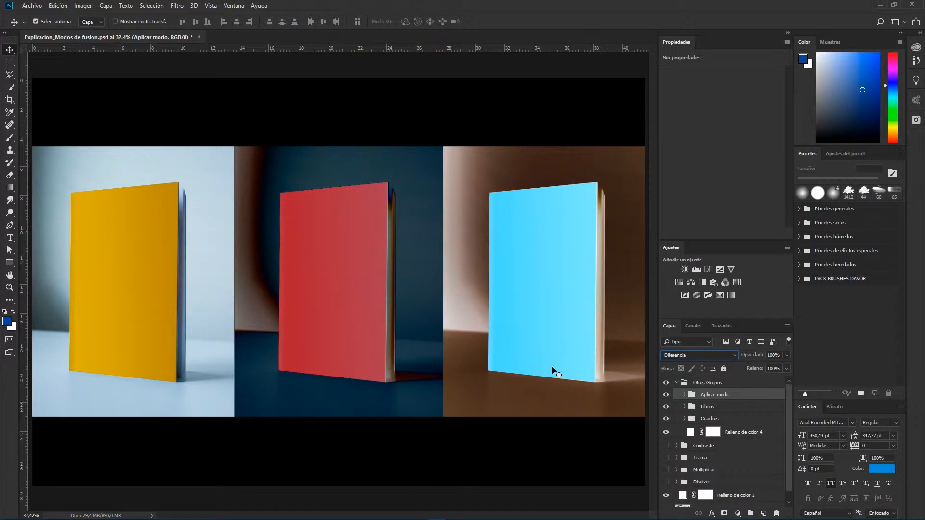
{"action": "left_click", "coordinate": [665, 395]}
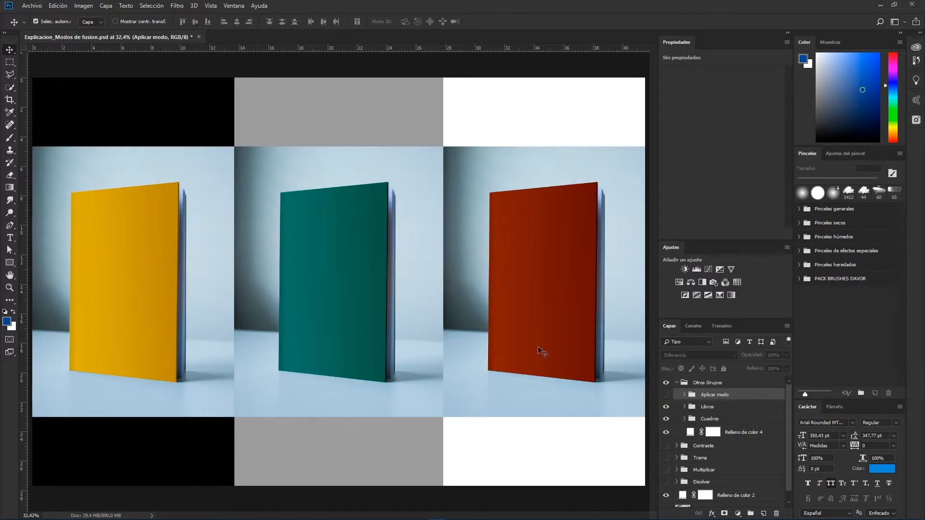
{"action": "left_click", "coordinate": [663, 395]}
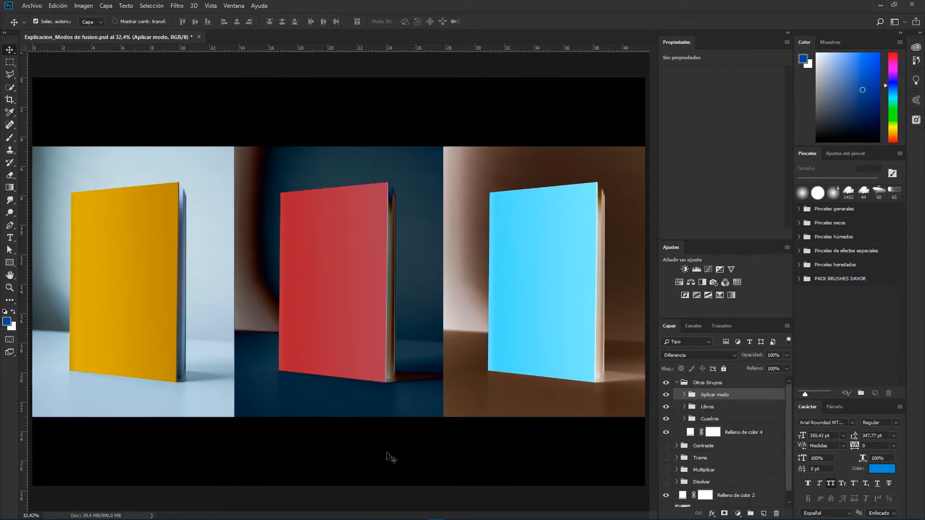
Step: Set the Aplicar modo group's blend mode to Exclusión and toggle its visibility several times to compare
{"action": "left_click", "coordinate": [672, 356]}
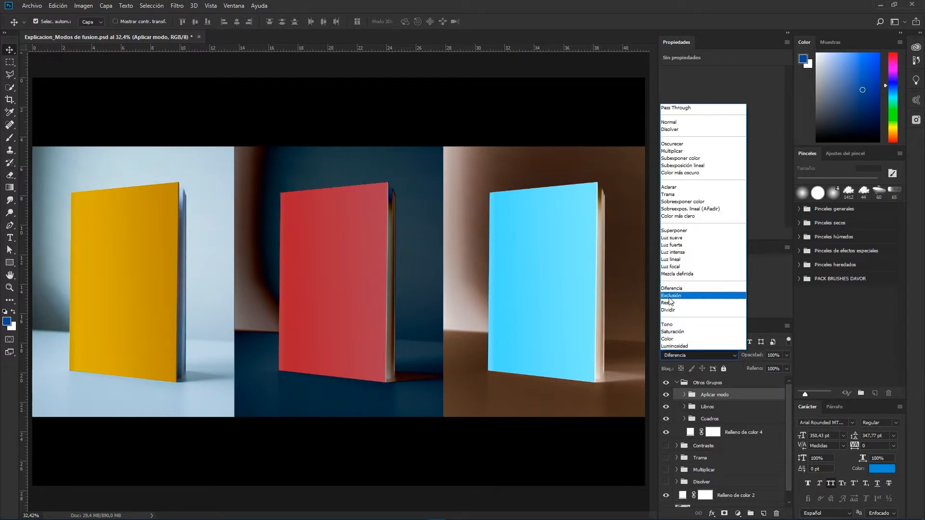
{"action": "left_click", "coordinate": [670, 296]}
{"action": "left_click", "coordinate": [666, 395]}
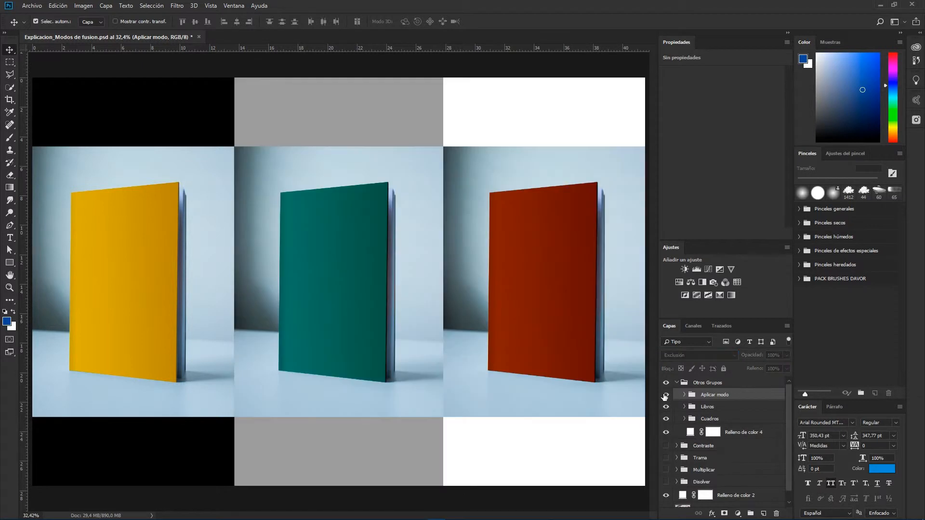
{"action": "left_click", "coordinate": [666, 395]}
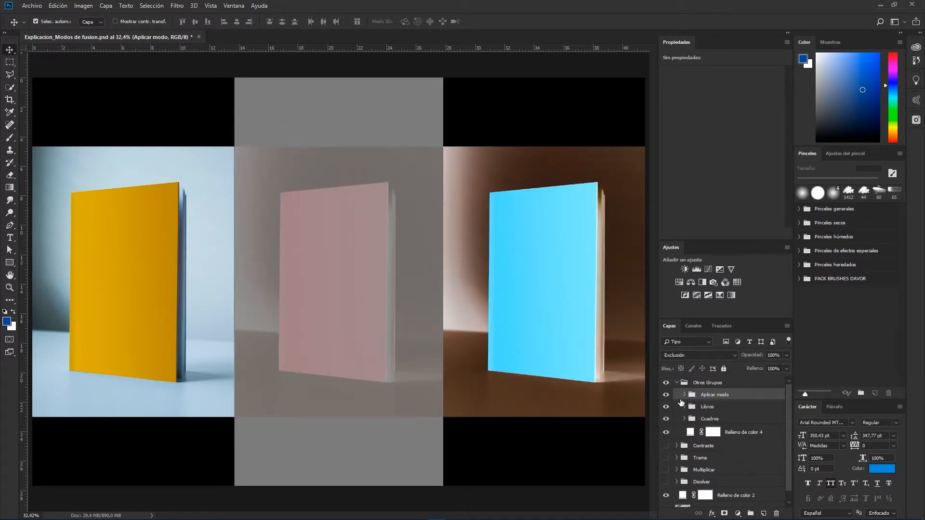
{"action": "left_click", "coordinate": [667, 394]}
{"action": "left_click", "coordinate": [666, 394]}
{"action": "left_click", "coordinate": [666, 396]}
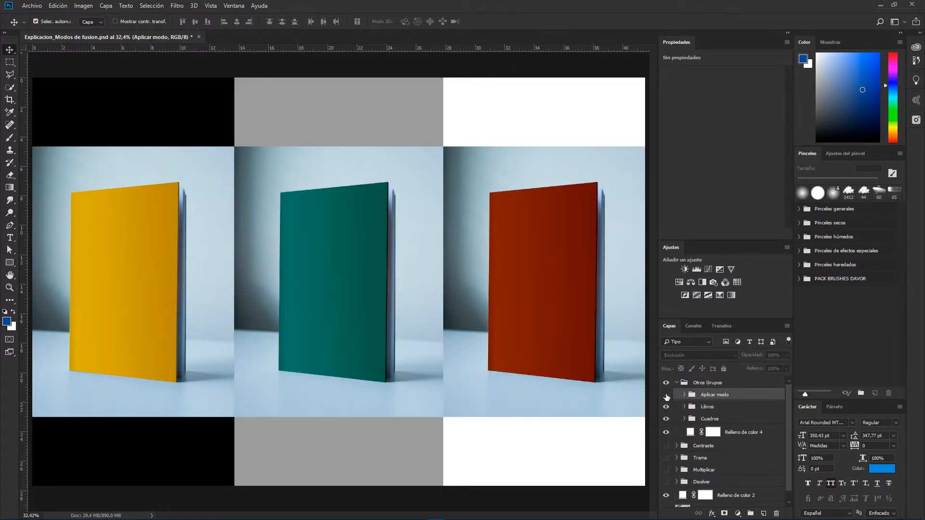
{"action": "left_click", "coordinate": [666, 395]}
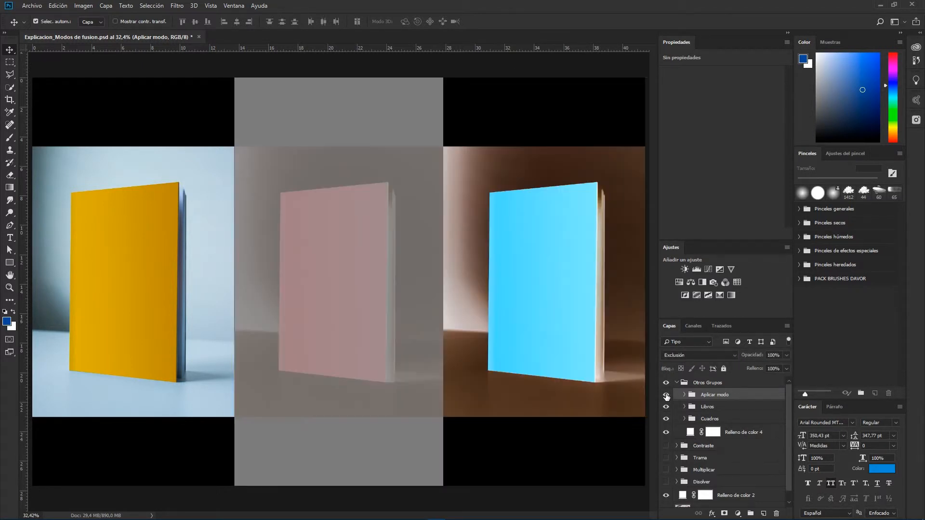
Step: Switch the Aplicar modo group's blend mode to Restar and then to Dividir
{"action": "left_click", "coordinate": [686, 354]}
{"action": "left_click", "coordinate": [668, 302]}
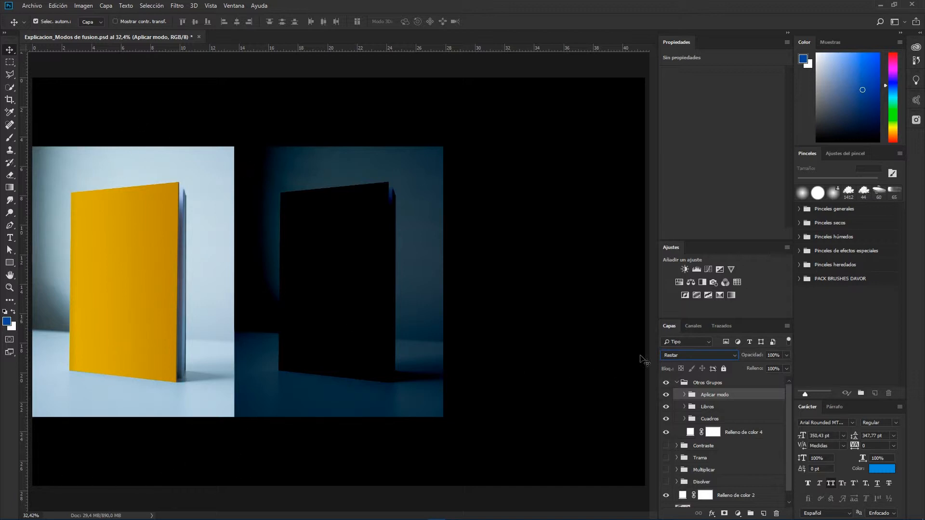
{"action": "left_click", "coordinate": [677, 356]}
{"action": "left_click", "coordinate": [667, 311]}
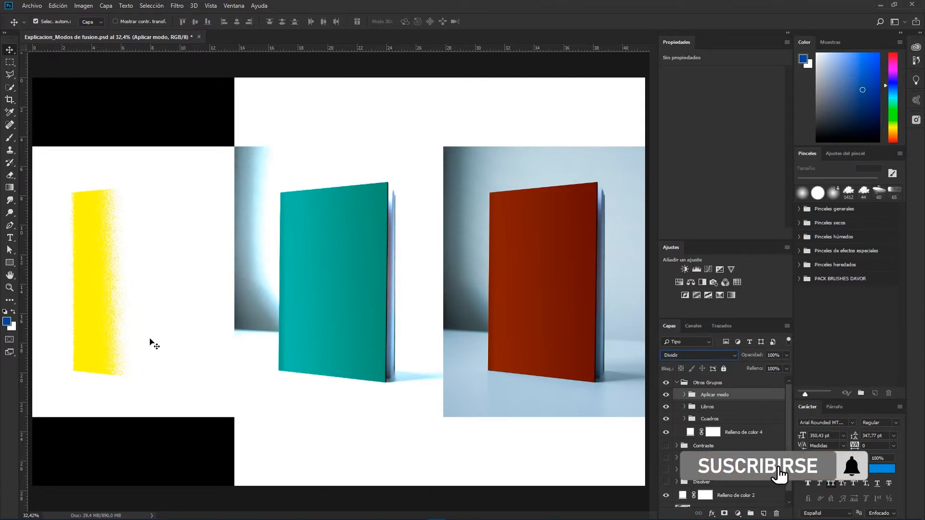
Step: Cycle the Aplicar modo group's blend mode between Tono and Saturación, ending on Saturación
{"action": "left_click", "coordinate": [690, 355]}
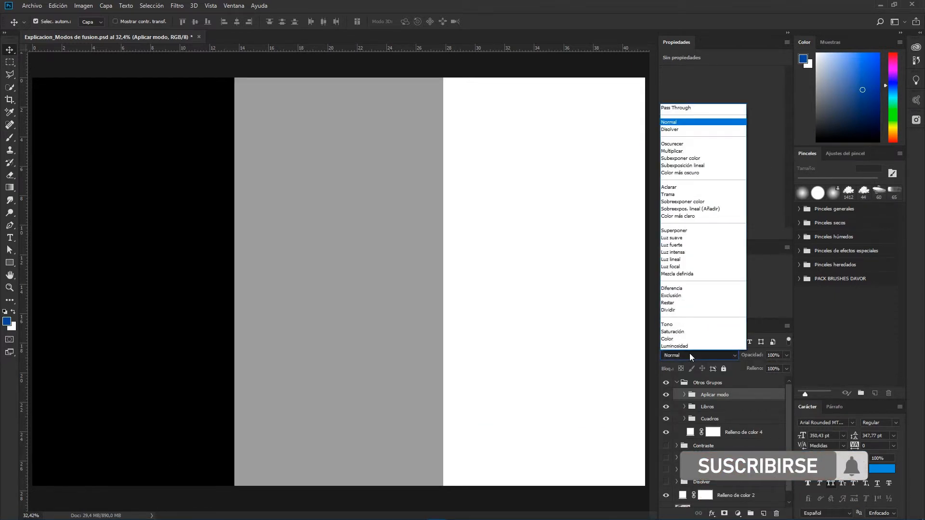
{"action": "left_click", "coordinate": [672, 325]}
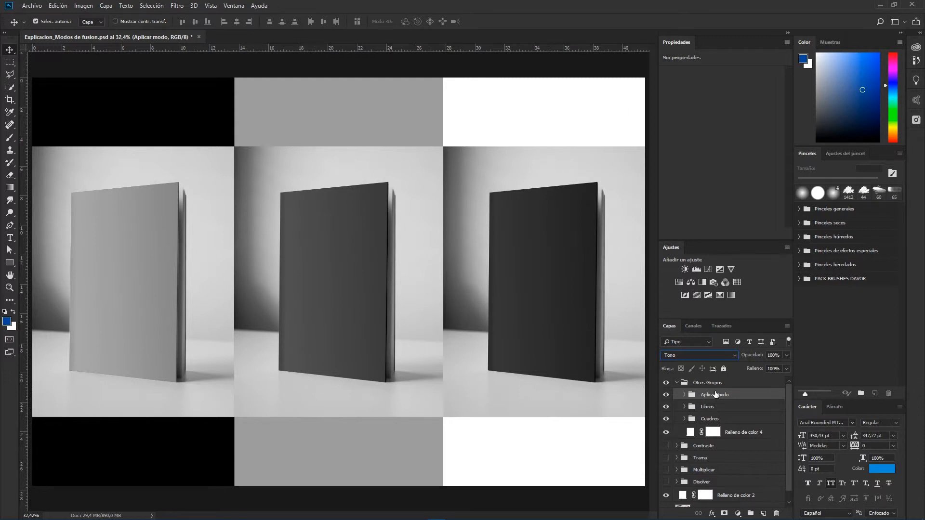
{"action": "left_click", "coordinate": [671, 355]}
{"action": "left_click", "coordinate": [671, 333]}
{"action": "left_click", "coordinate": [683, 357]}
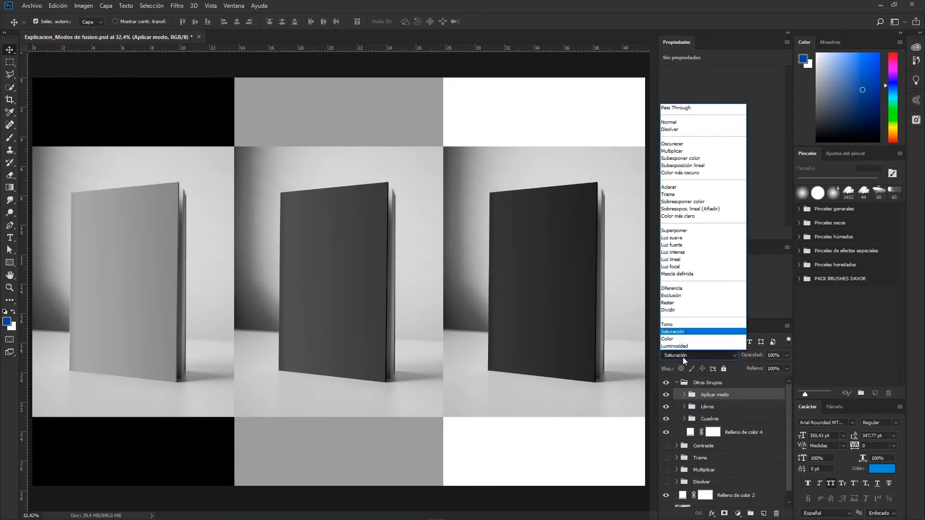
{"action": "left_click", "coordinate": [672, 324]}
{"action": "left_click", "coordinate": [674, 355]}
{"action": "left_click", "coordinate": [675, 332]}
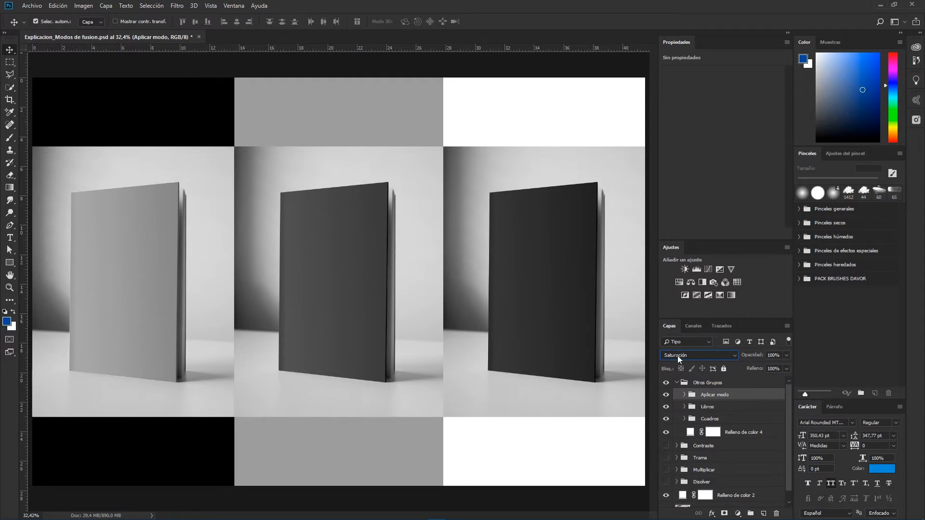
Step: Move the Libros group above the Aplicar modo group in the Otros Grupos folder
{"action": "left_click", "coordinate": [706, 407]}
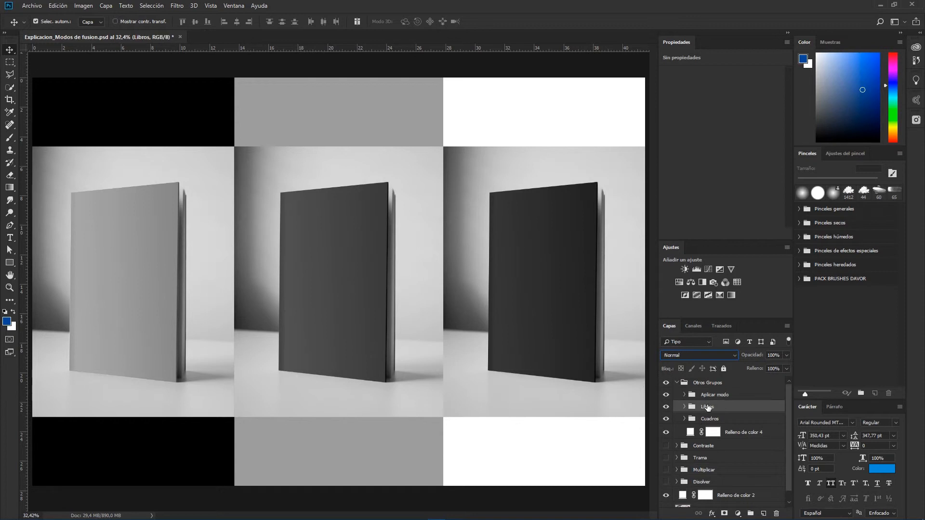
{"action": "left_click", "coordinate": [703, 395]}
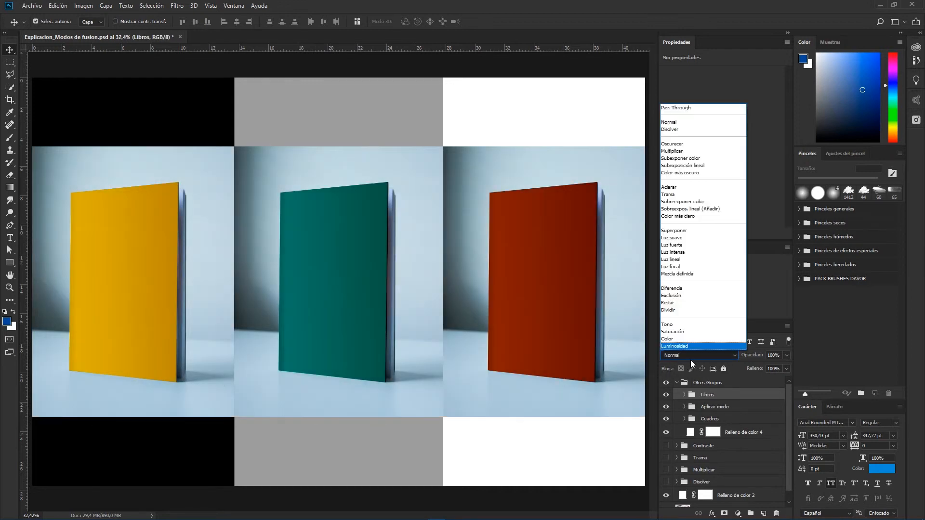
{"action": "left_click", "coordinate": [686, 354]}
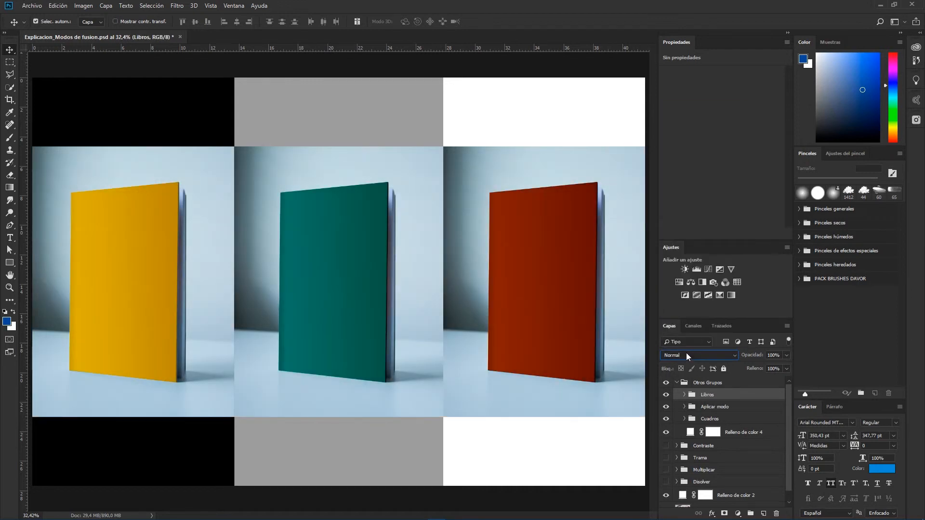
Step: Set the Libros group's blend mode to Color
{"action": "left_click", "coordinate": [686, 353]}
{"action": "left_click", "coordinate": [692, 369]}
{"action": "left_click", "coordinate": [689, 355]}
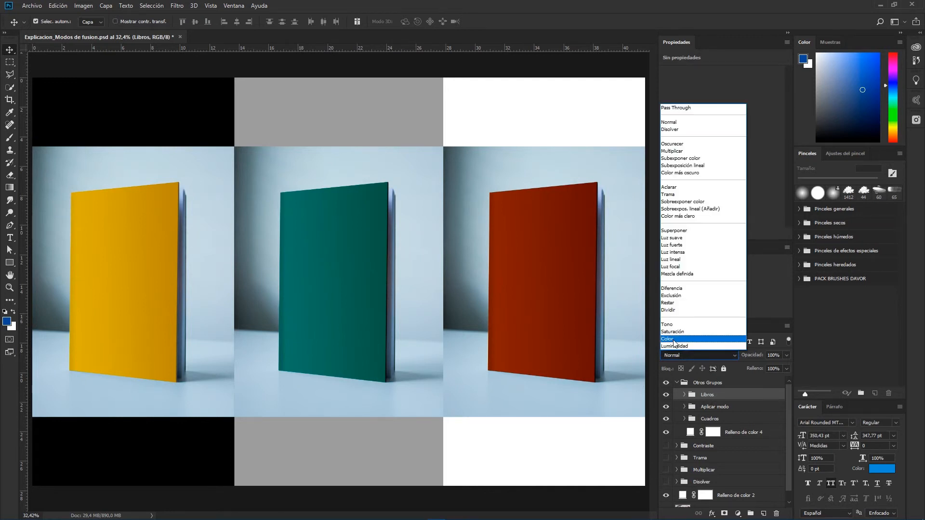
{"action": "left_click", "coordinate": [673, 339]}
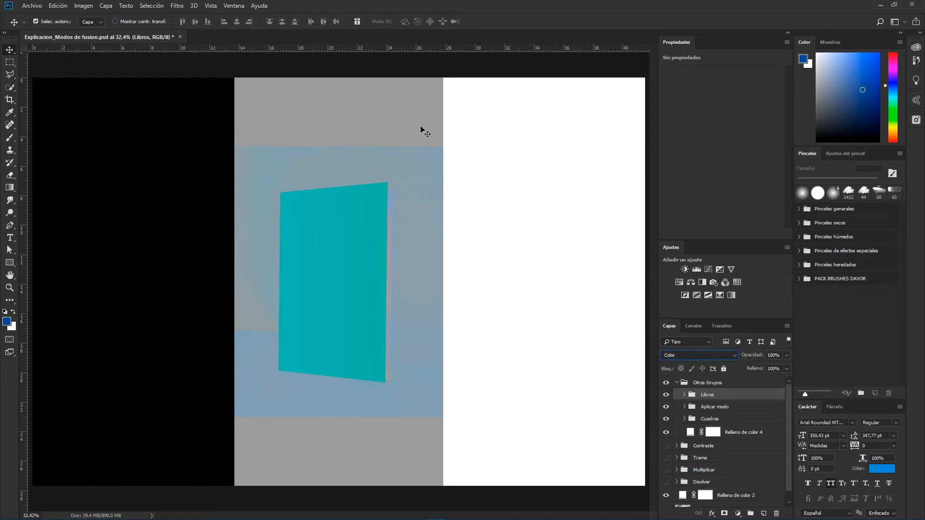
Step: Inside the Aplicar modo group, show the Relleno degradado 3 layer and hide the three rectangle layers
{"action": "left_click", "coordinate": [719, 407]}
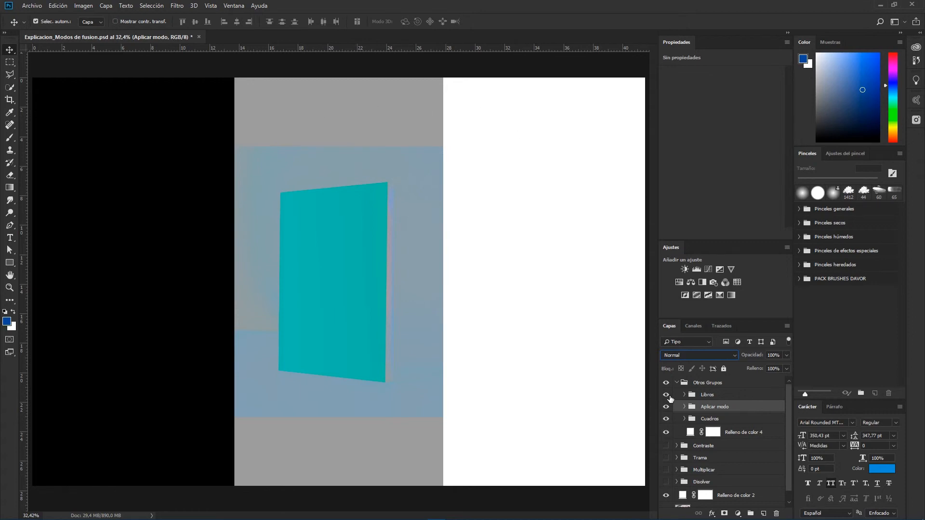
{"action": "left_click", "coordinate": [684, 406]}
{"action": "left_click_drag", "start_coordinate": [666, 435], "coordinate": [666, 464]}
{"action": "left_click", "coordinate": [667, 422]}
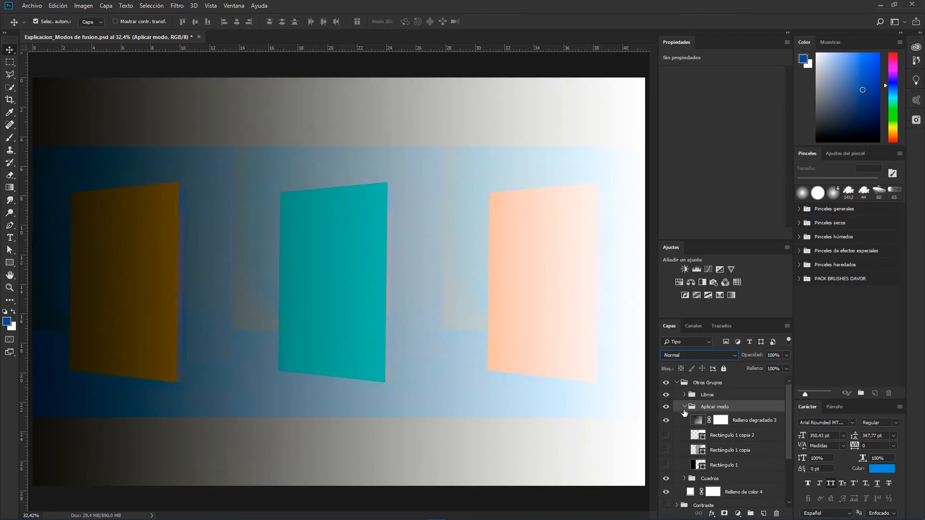
{"action": "left_click", "coordinate": [684, 407]}
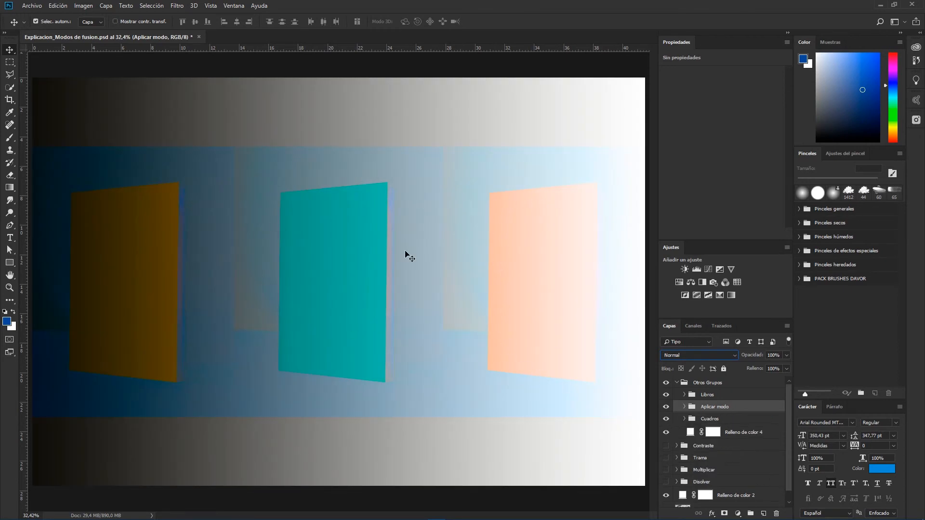
Step: Set the Libros group's blend mode to Luminosidad
{"action": "left_click", "coordinate": [707, 394]}
{"action": "left_click", "coordinate": [675, 355]}
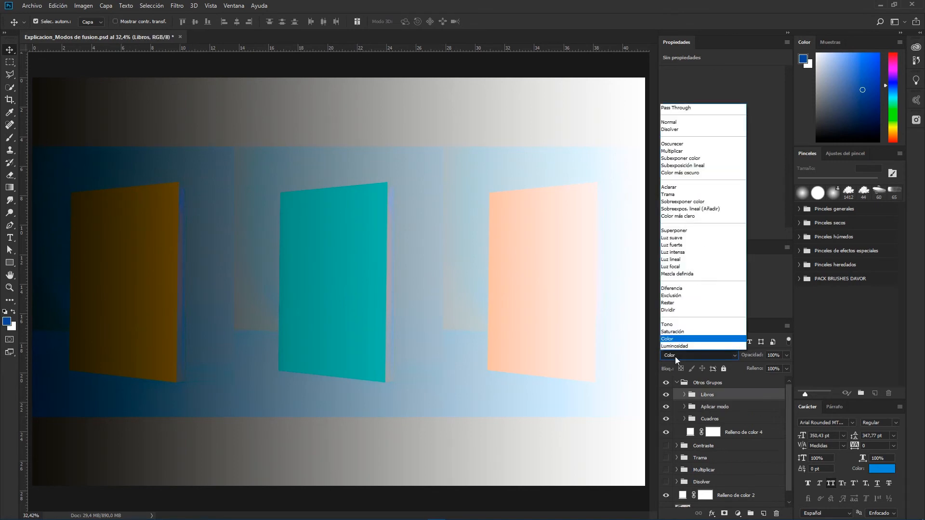
{"action": "left_click", "coordinate": [674, 347]}
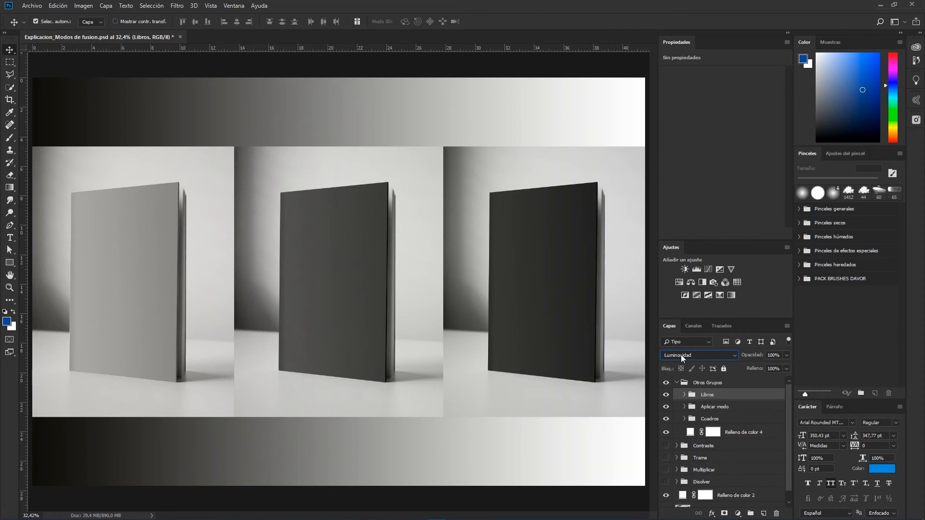
Step: Expand the Aplicar modo group to review its layers, collapse it and reselect the Libros group
{"action": "key", "text": "shift+alt+n"}
{"action": "left_click", "coordinate": [723, 408]}
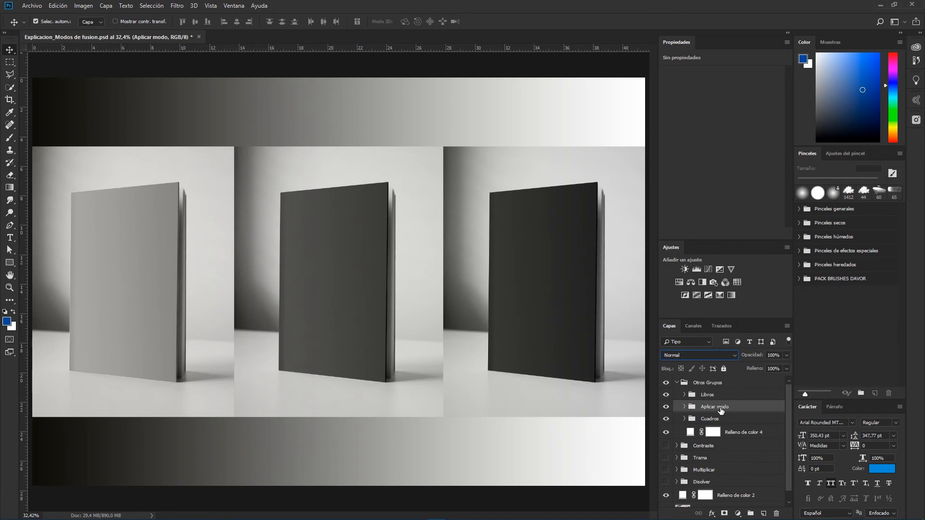
{"action": "left_click", "coordinate": [684, 406]}
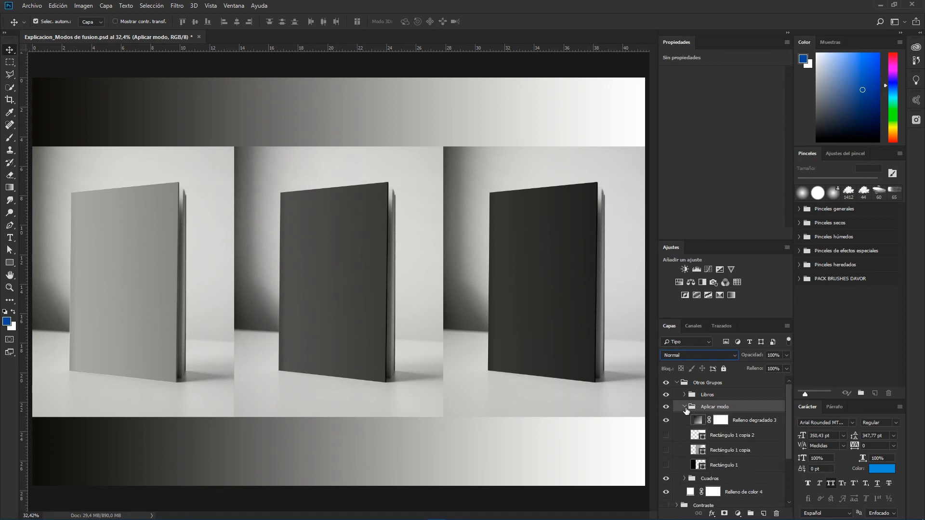
{"action": "left_click", "coordinate": [684, 407]}
{"action": "left_click", "coordinate": [713, 395]}
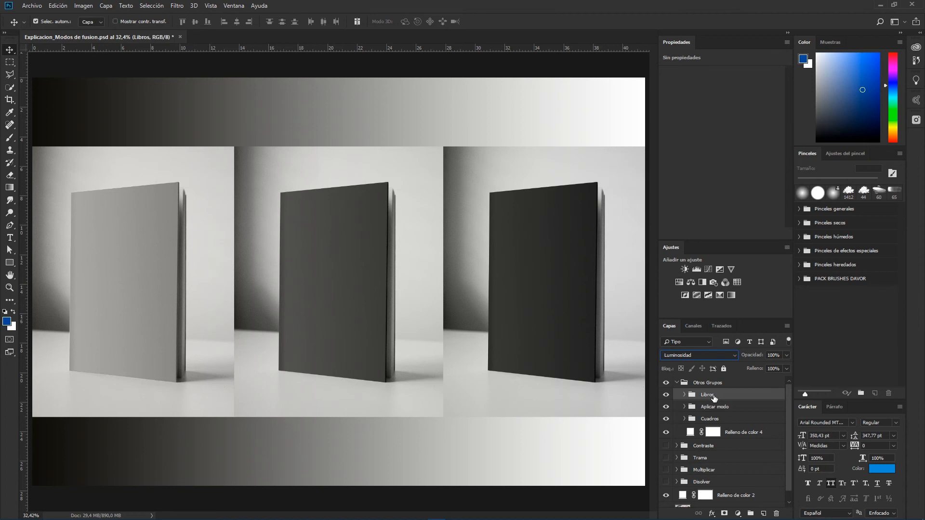